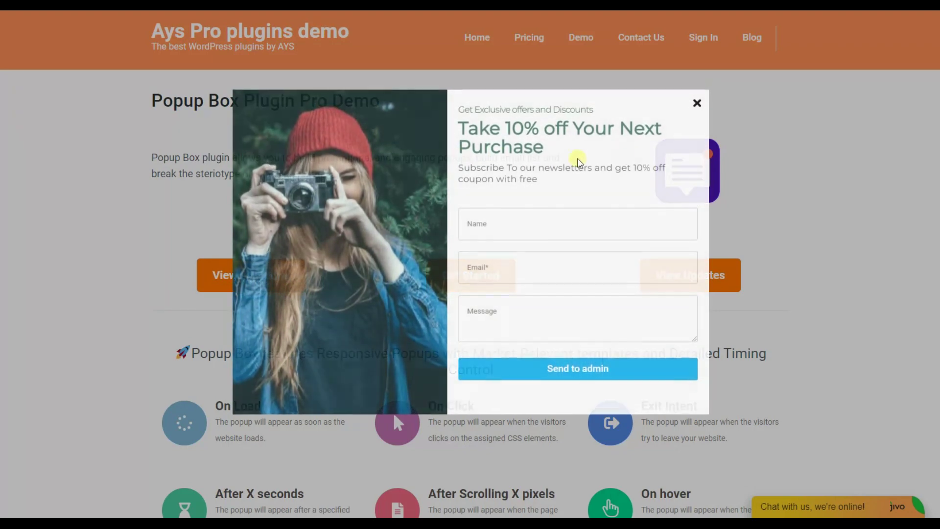
Review the triggers, popup types and further demos on the Popup Box Plugin Pro Demo page, closing the two centred promotional popups
left_click(696, 99)
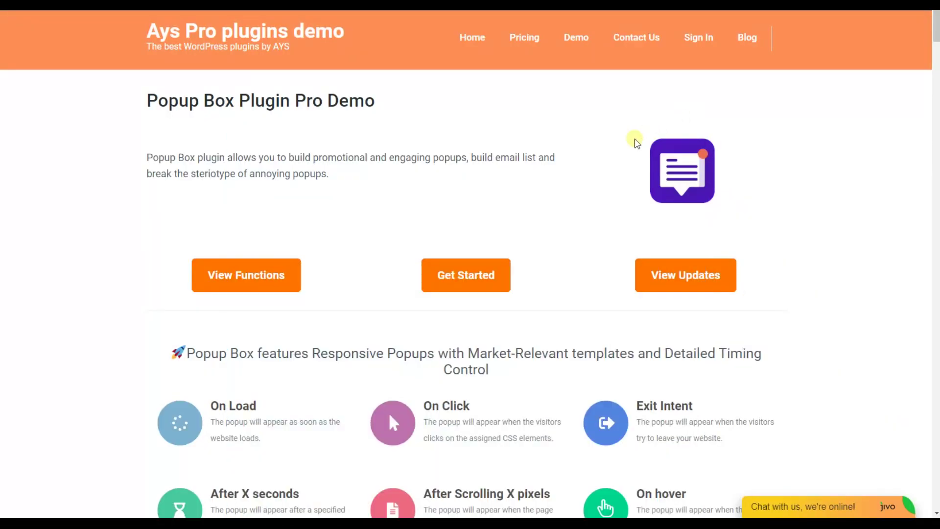
scroll(632, 142, "down", 7)
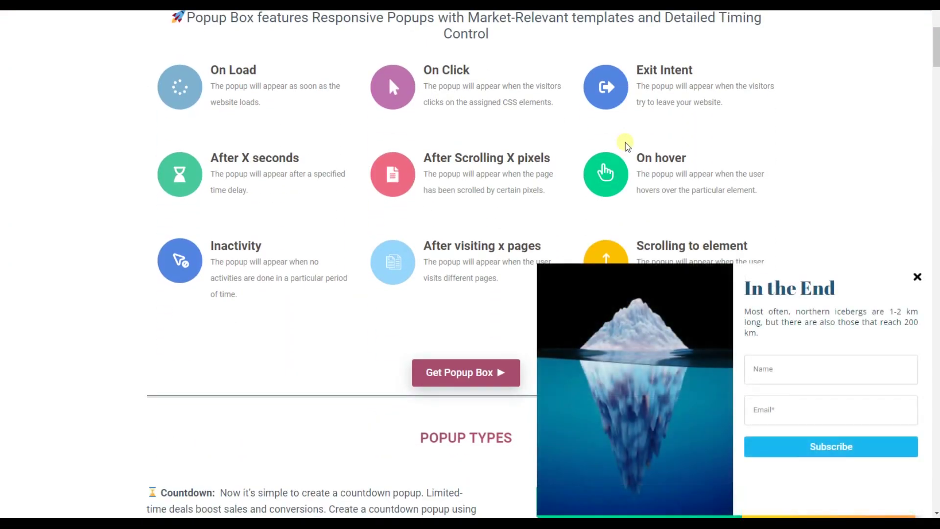
scroll(627, 144, "down", 7)
scroll(626, 143, "down", 13)
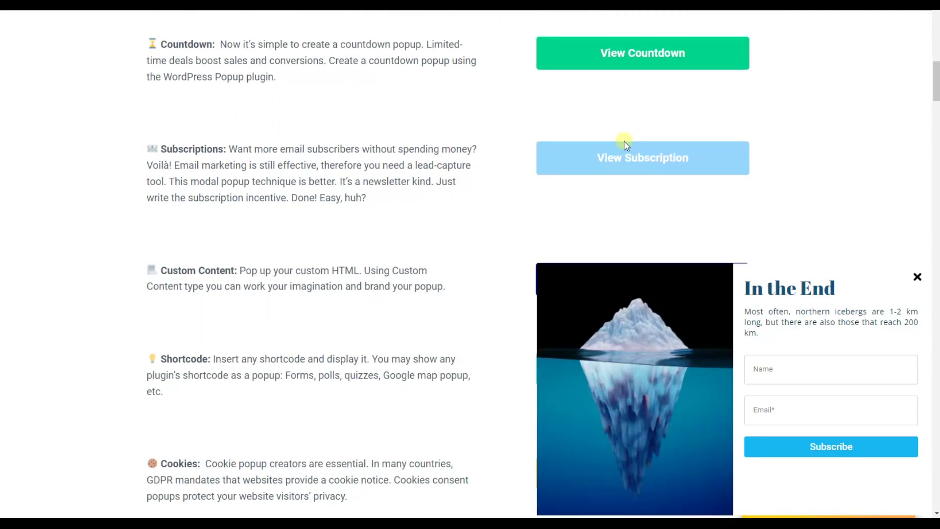
scroll(625, 143, "down", 10)
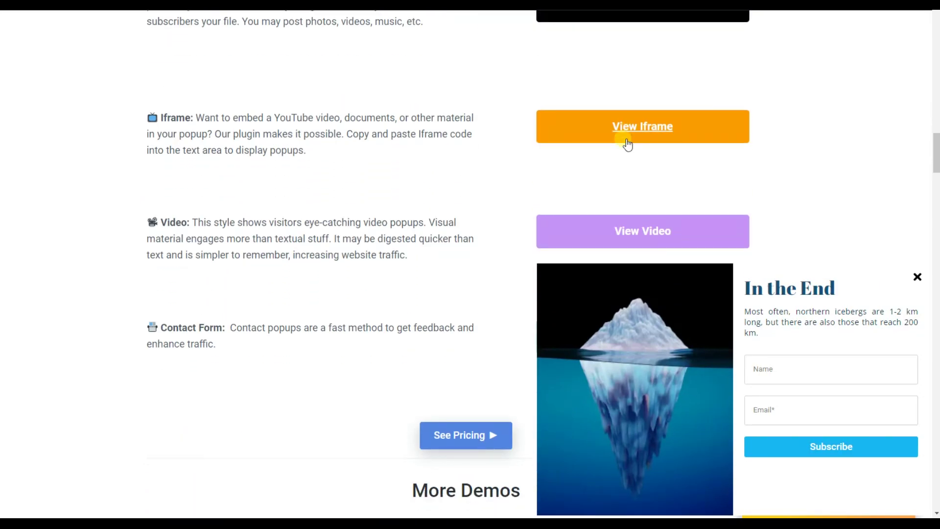
scroll(625, 143, "down", 3)
scroll(625, 142, "down", 2)
scroll(625, 143, "down", 6)
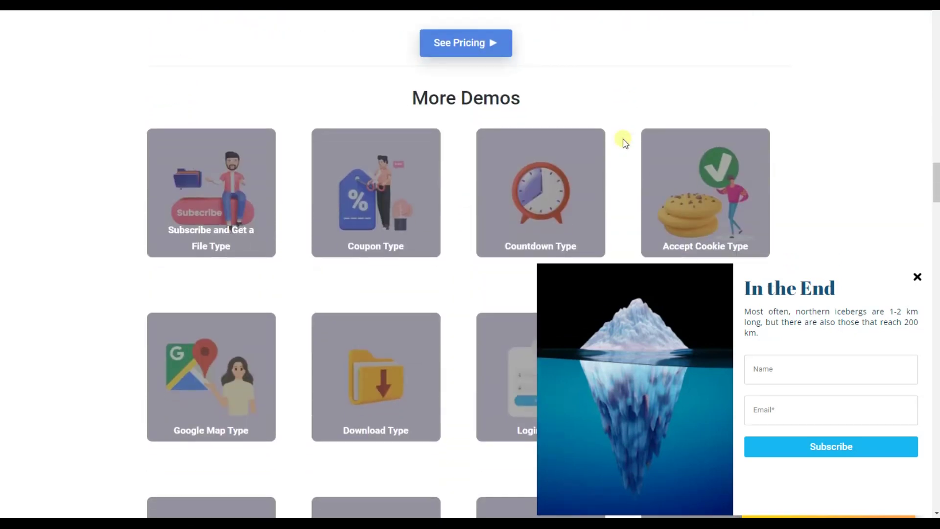
scroll(625, 143, "down", 4)
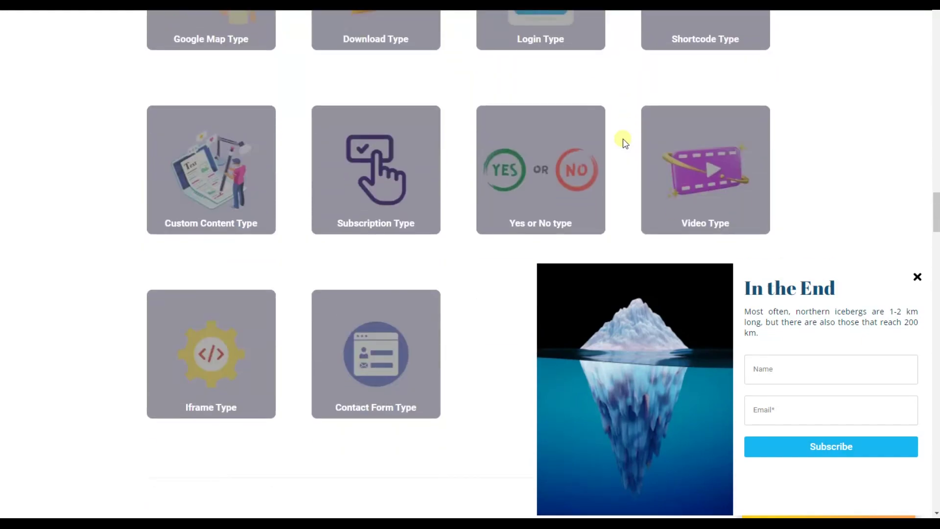
scroll(625, 143, "down", 3)
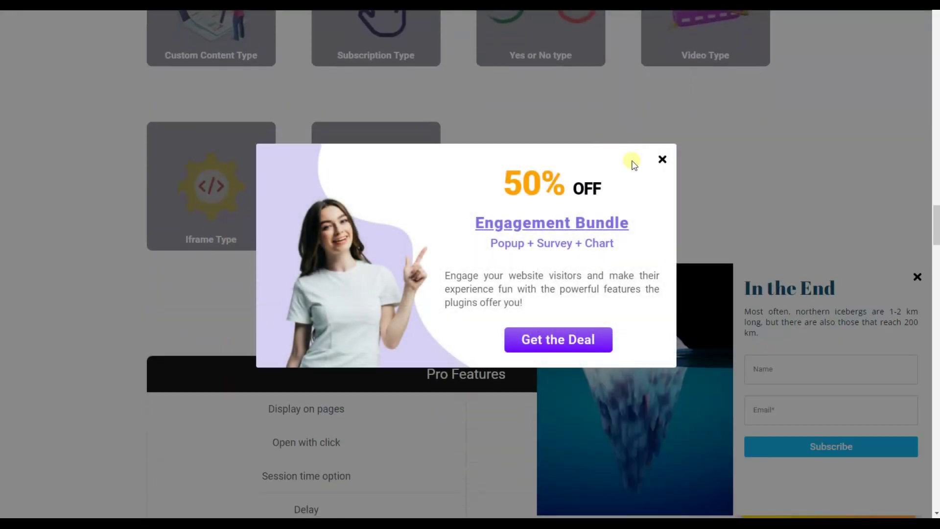
left_click(663, 159)
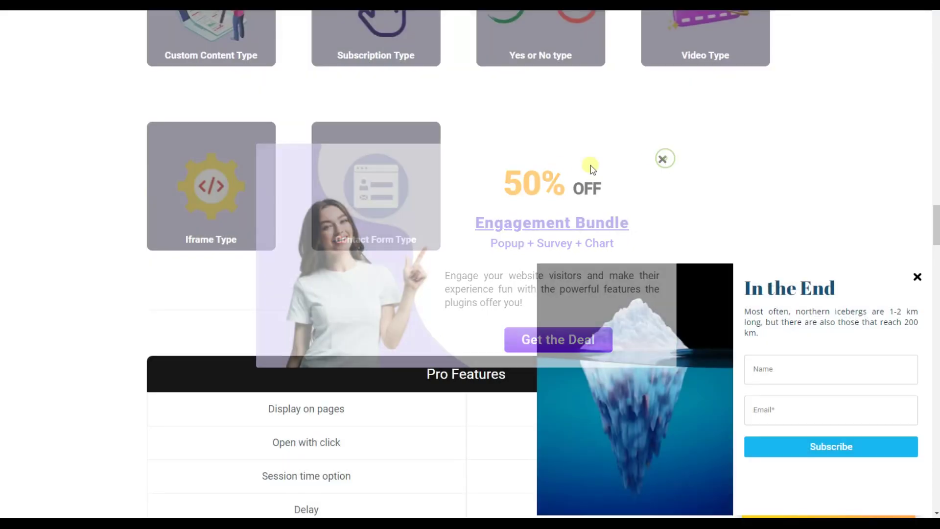
scroll(522, 181, "down", 5)
scroll(522, 180, "down", 13)
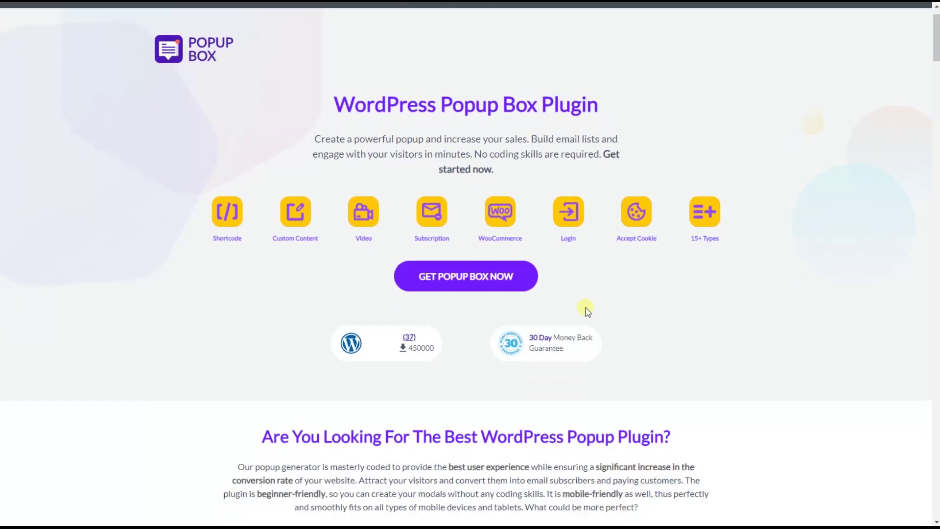
Examine the features, popup types, customer reviews and money-back guarantee on the WordPress Popup Box Plugin product page
scroll(586, 307, "down", 7)
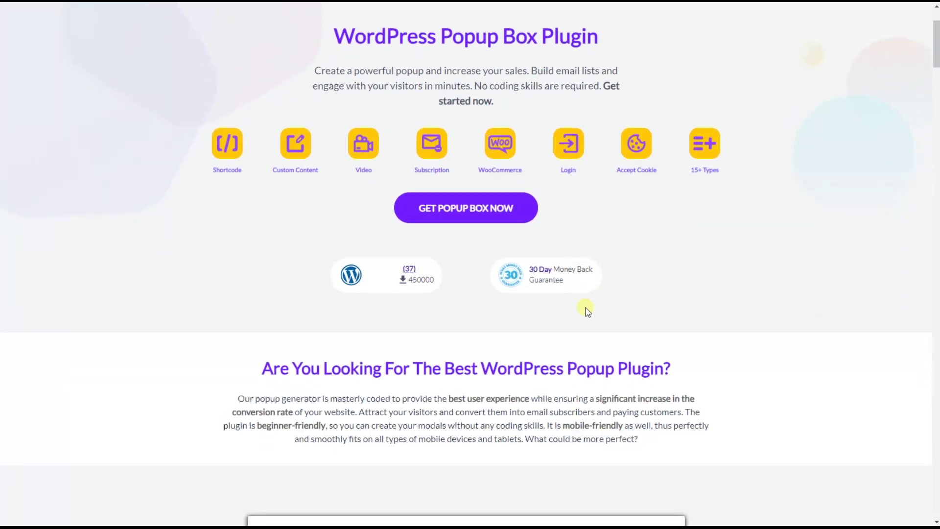
scroll(586, 307, "down", 10)
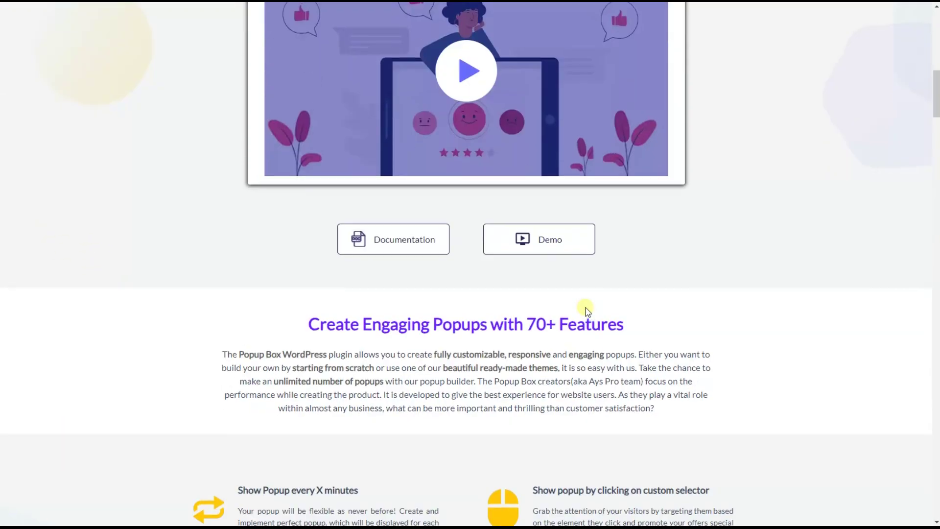
scroll(587, 311, "down", 9)
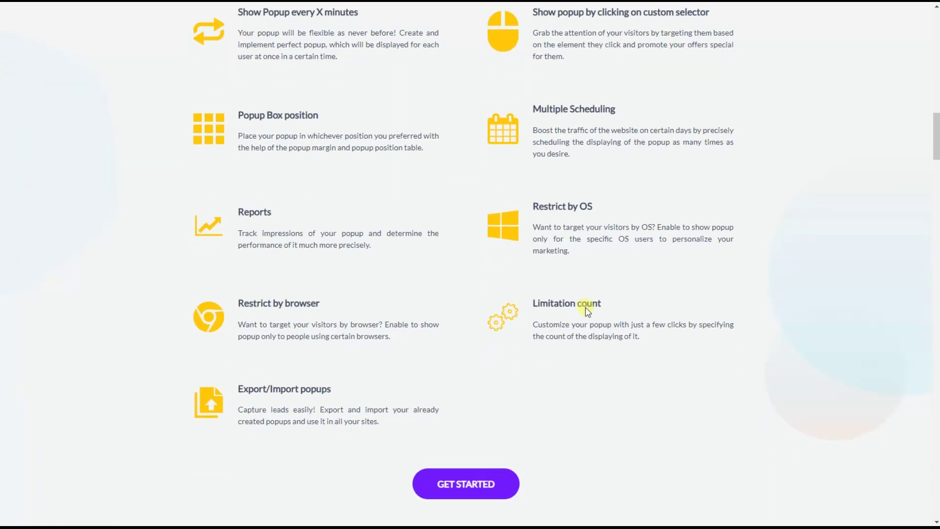
scroll(588, 311, "down", 7)
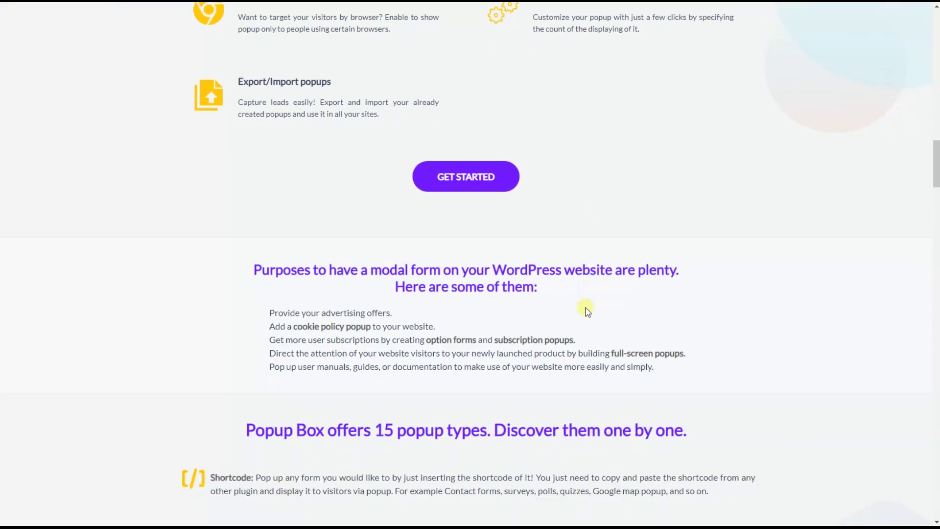
scroll(585, 310, "down", 5)
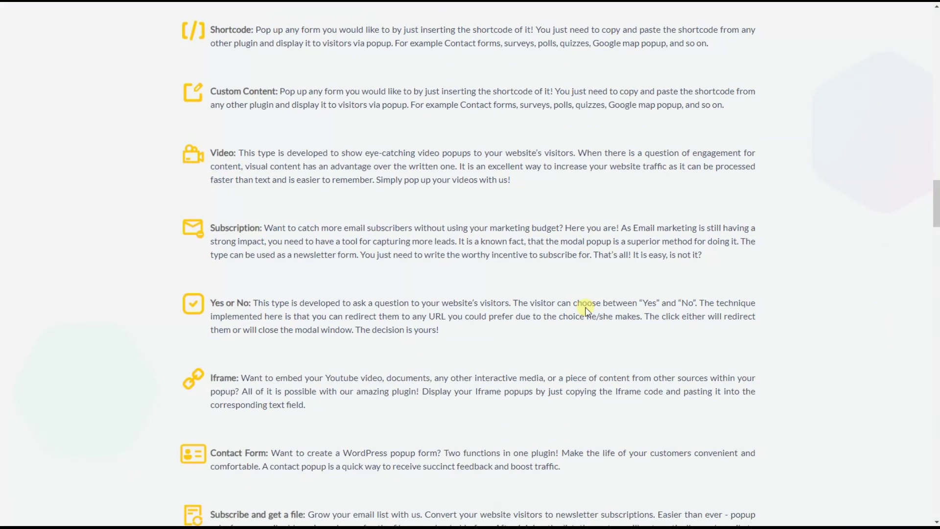
scroll(586, 308, "down", 2)
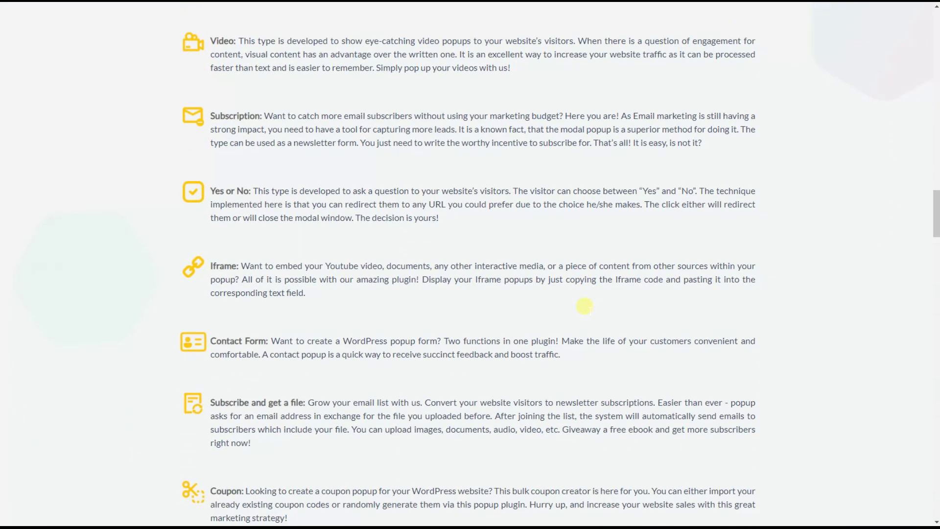
scroll(587, 309, "down", 1)
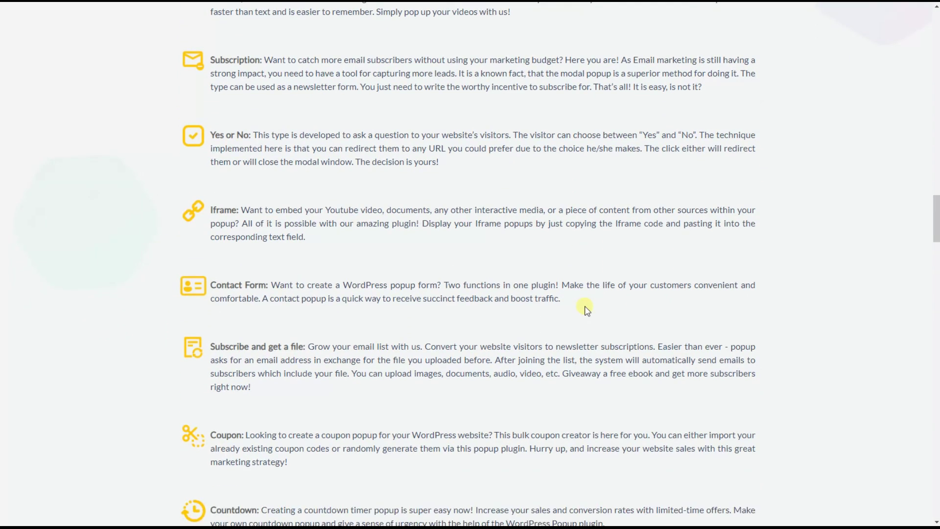
scroll(587, 309, "down", 6)
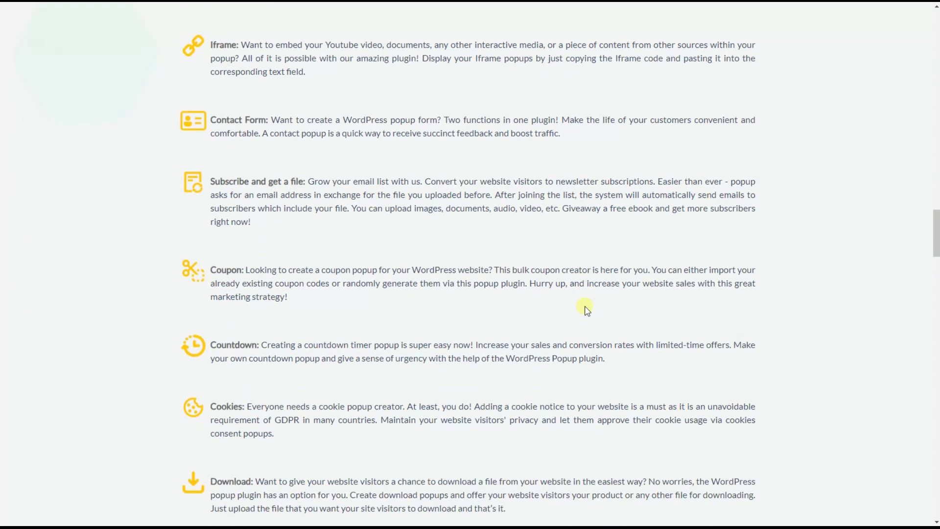
scroll(586, 310, "down", 3)
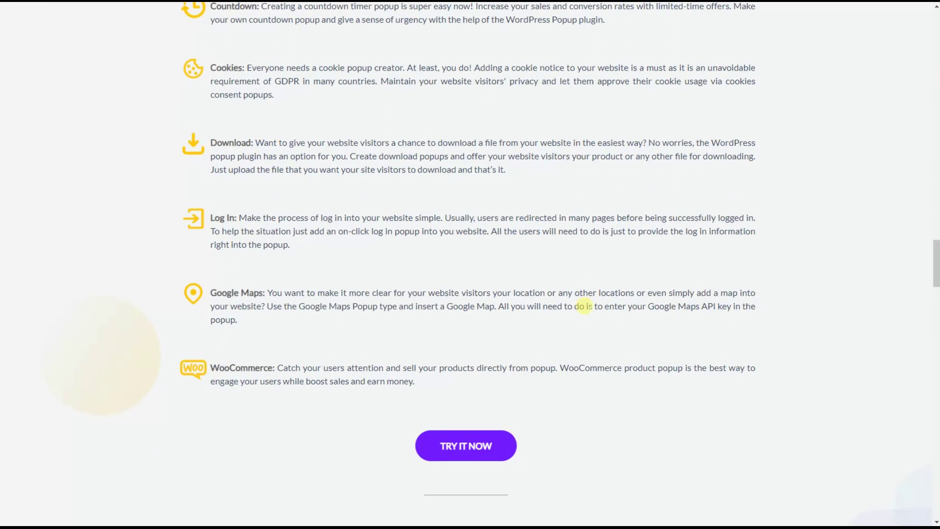
scroll(585, 307, "down", 3)
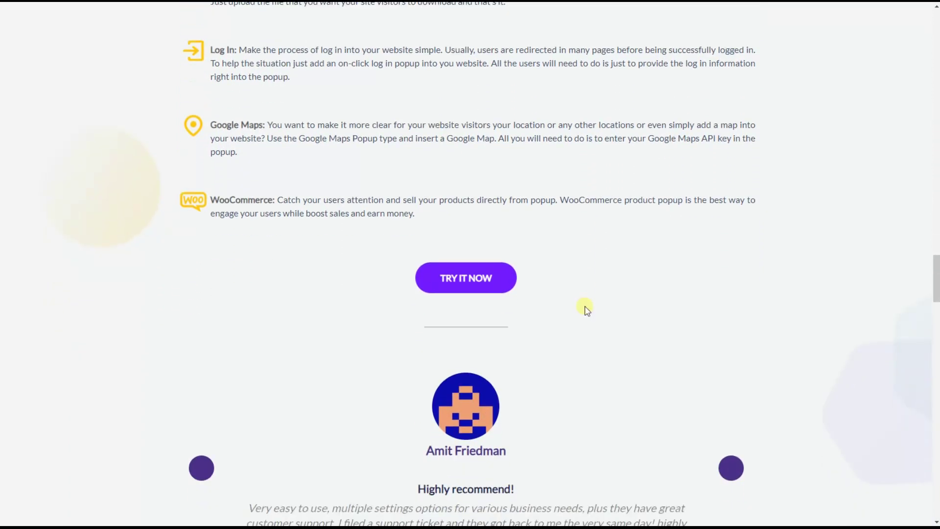
scroll(587, 308, "down", 5)
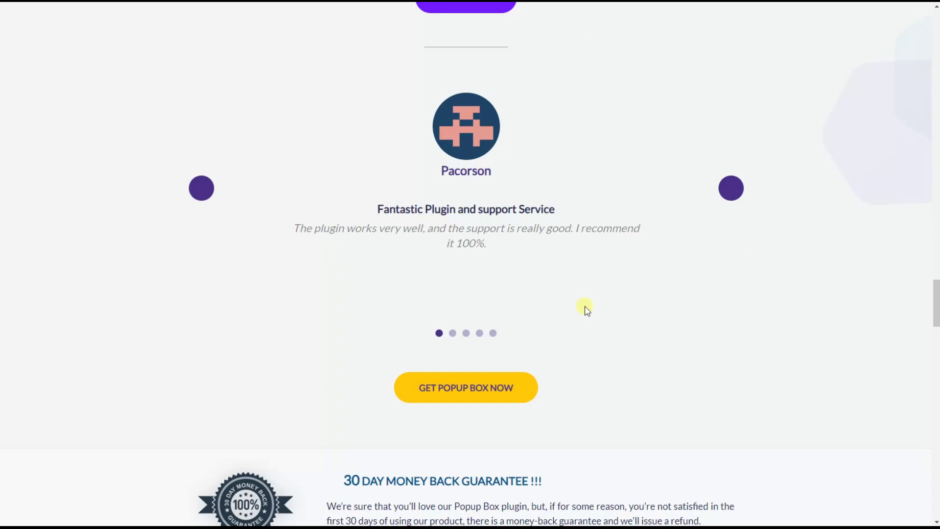
scroll(587, 308, "down", 3)
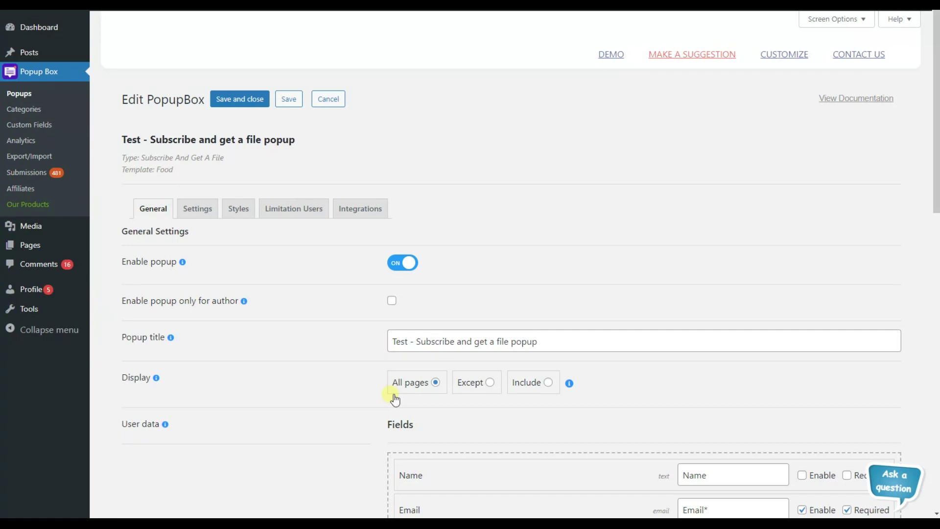
Set the Subscribe and get a file popup's Display option to Include so it shows only on the chosen pages
left_click(482, 391)
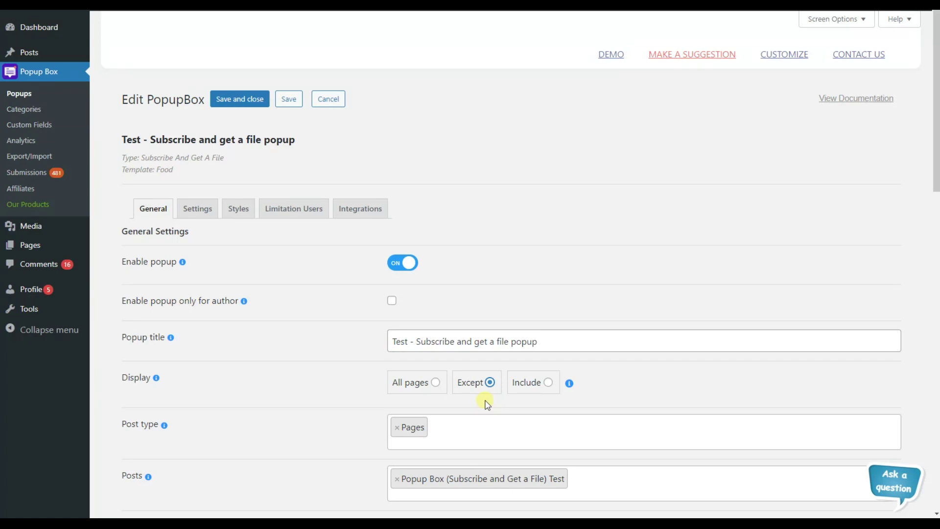
left_click(542, 387)
scroll(539, 405, "down", 1)
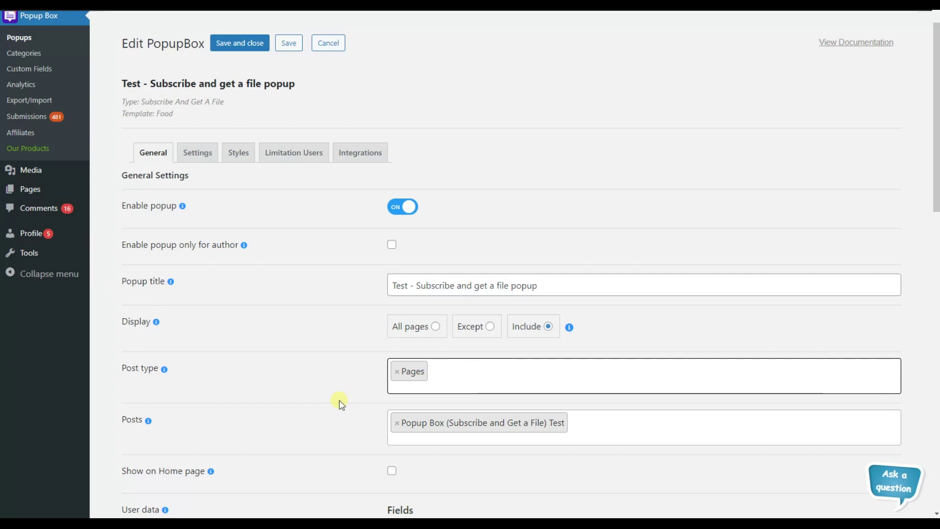
Set the popup trigger to On page load after looking through the available trigger options
scroll(337, 411, "down", 1)
scroll(330, 427, "down", 8)
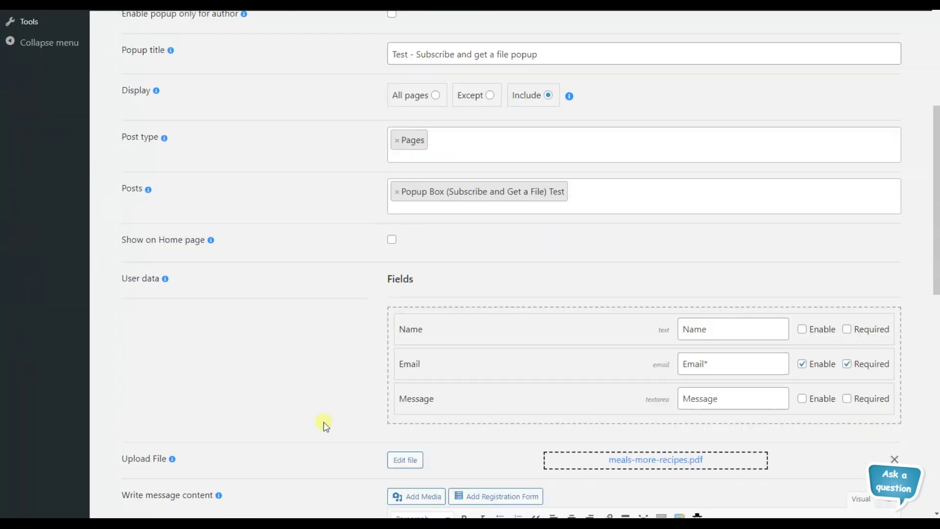
scroll(309, 411, "down", 5)
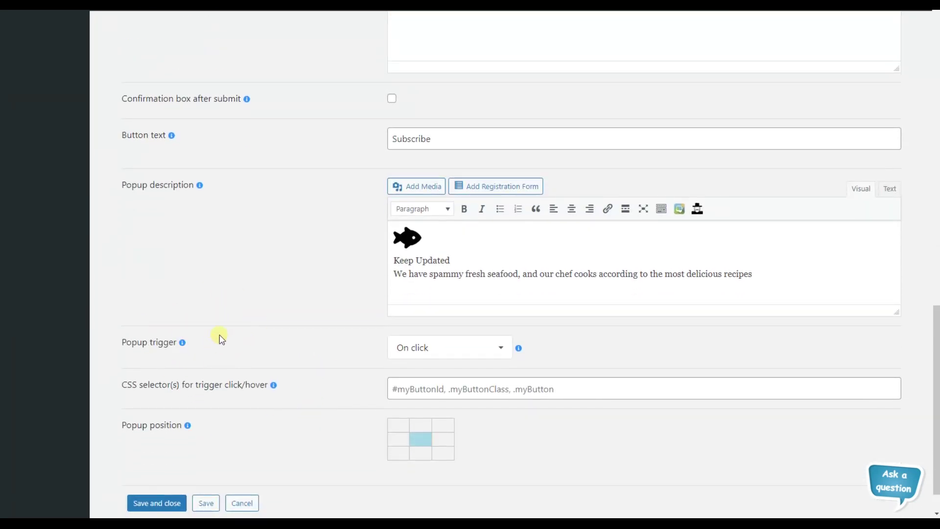
left_click(414, 347)
scroll(417, 394, "up", 1)
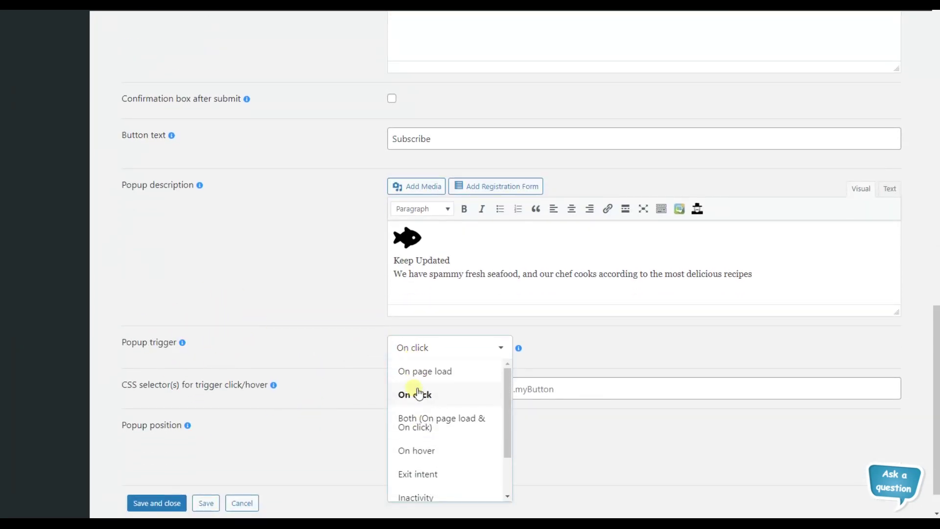
scroll(420, 394, "down", 2)
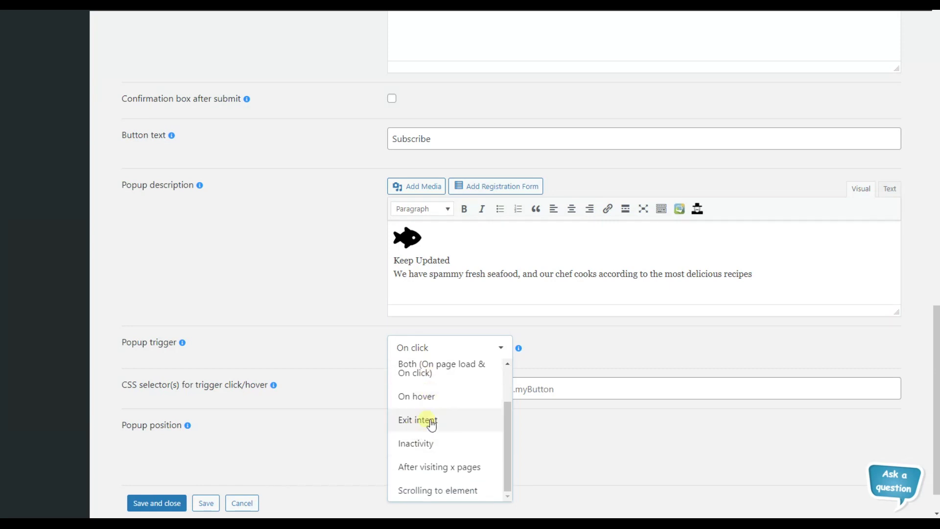
scroll(429, 448, "up", 1)
scroll(429, 446, "up", 1)
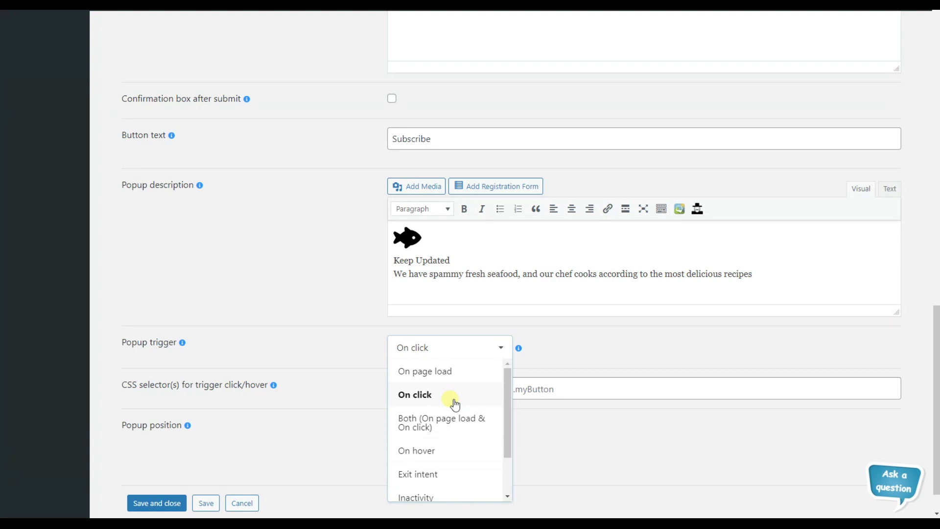
left_click(436, 378)
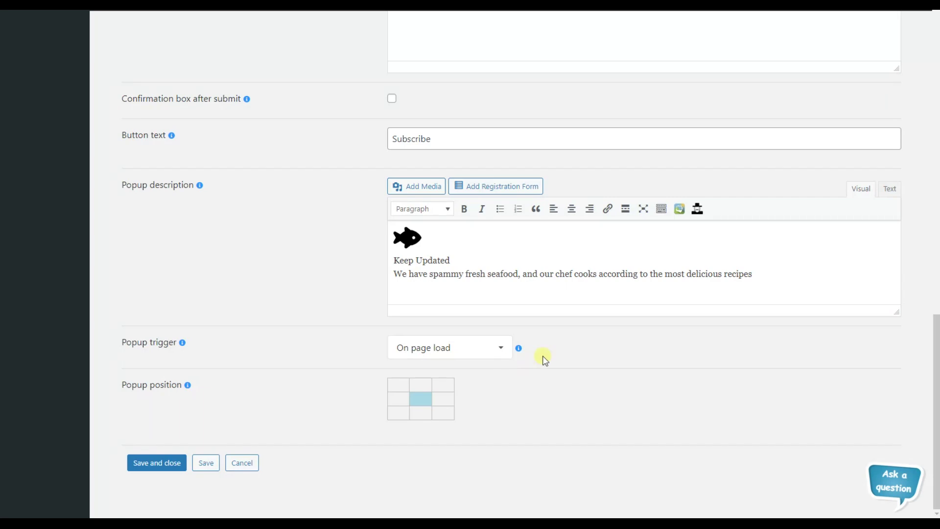
Open the popup's opening and closing settings and select the Open Delay value
scroll(405, 368, "up", 15)
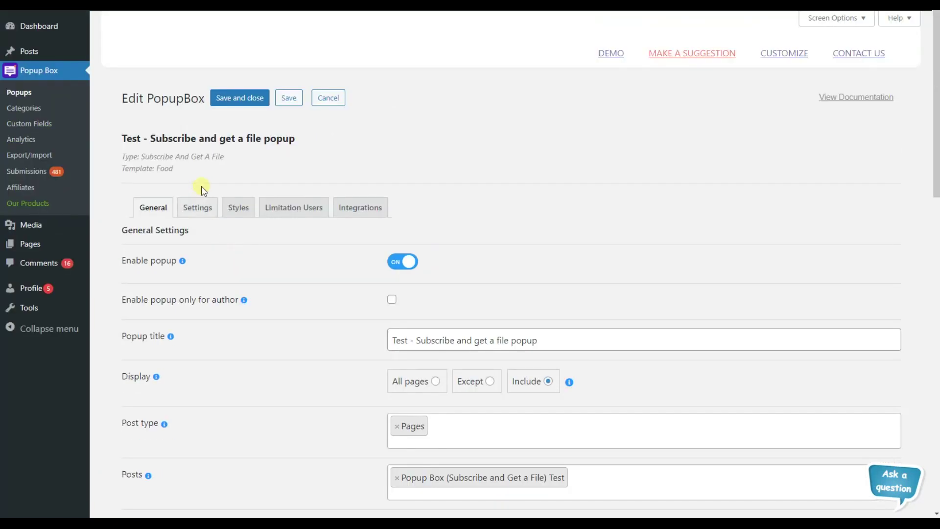
left_click(198, 207)
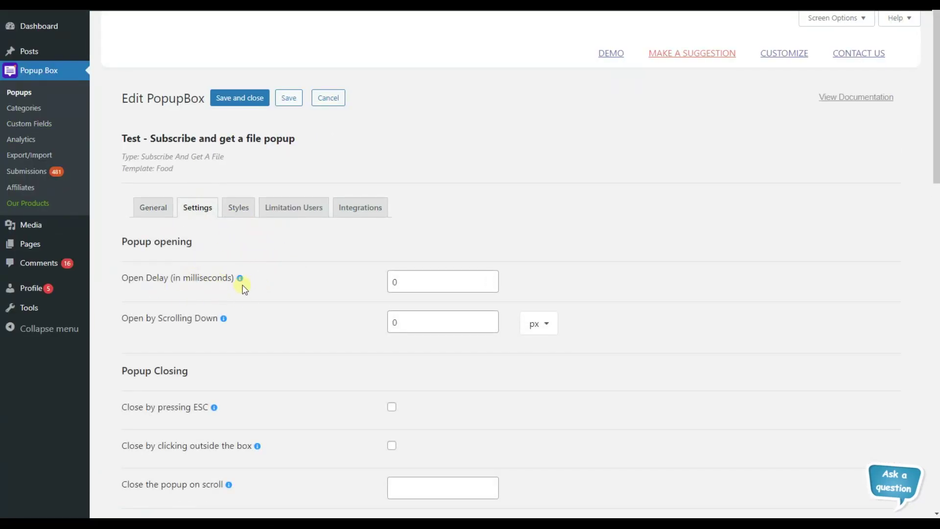
scroll(275, 261, "down", 1)
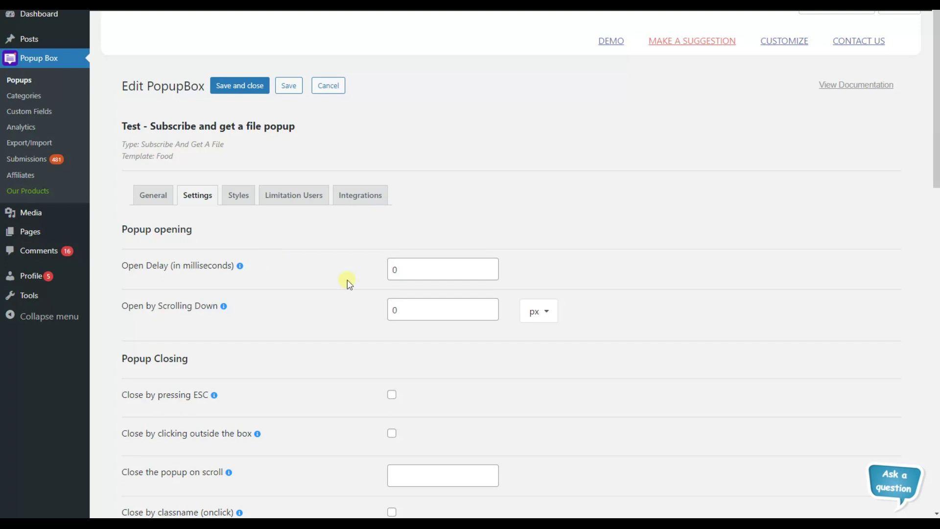
left_click_drag(395, 269, 378, 273)
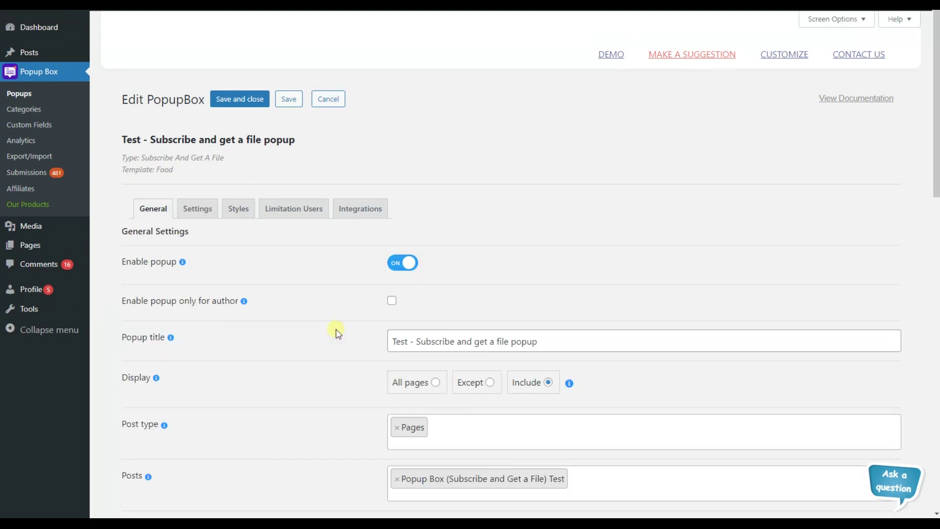
Set the Subscribe and get a file popup's trigger to On click in the General settings
scroll(336, 333, "down", 10)
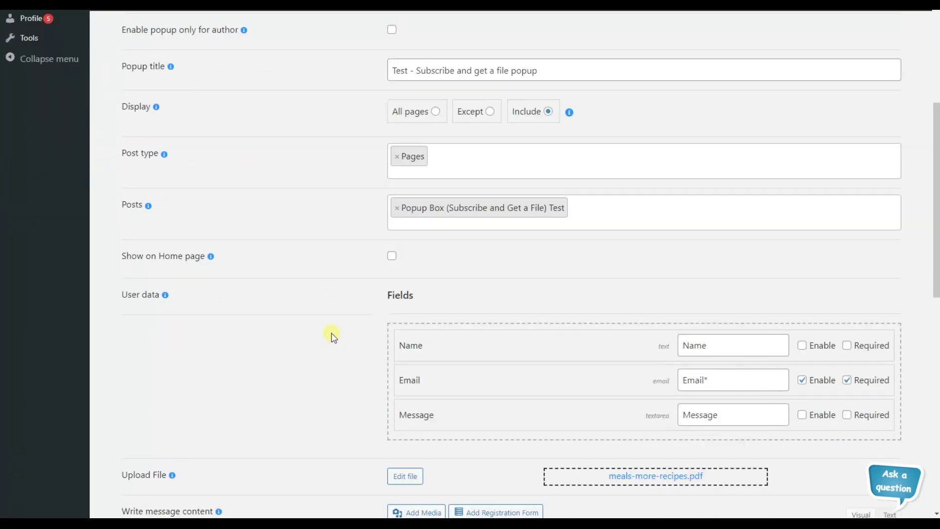
scroll(332, 337, "down", 5)
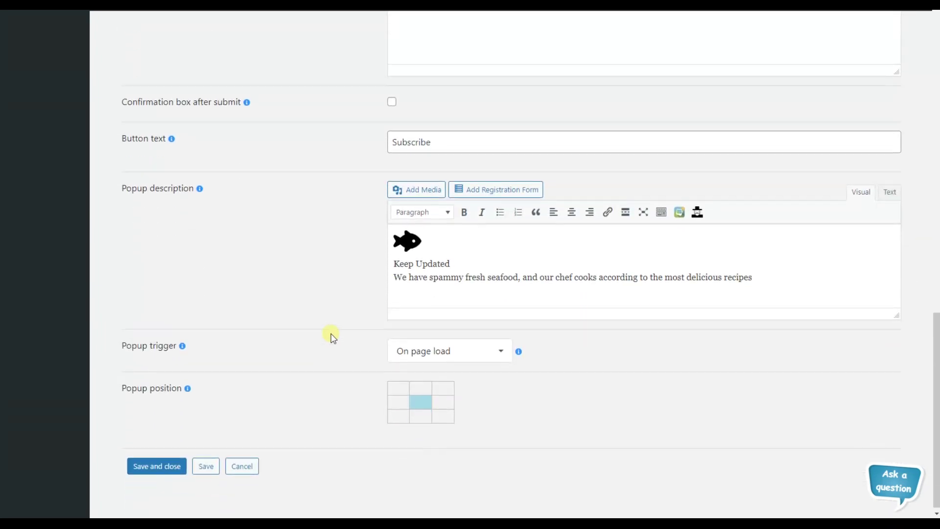
scroll(331, 338, "up", 15)
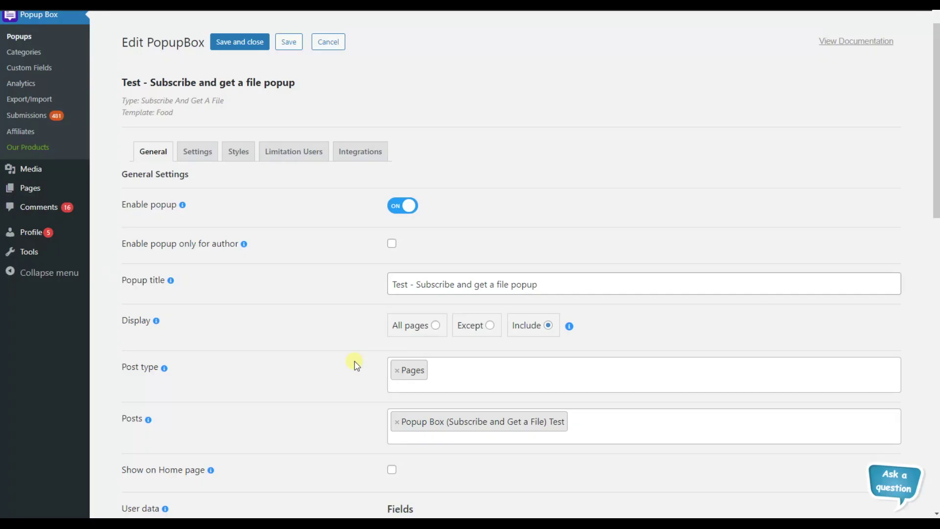
scroll(356, 365, "down", 14)
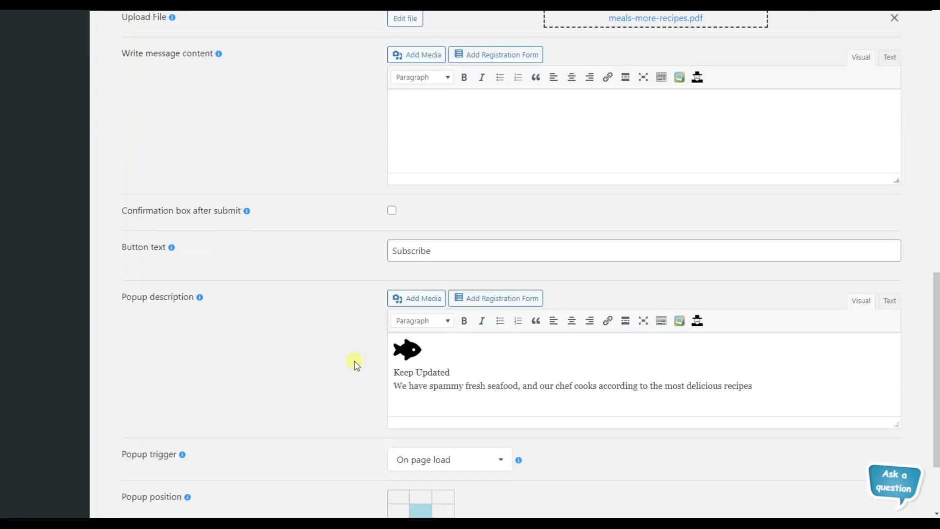
scroll(356, 365, "down", 2)
left_click(405, 348)
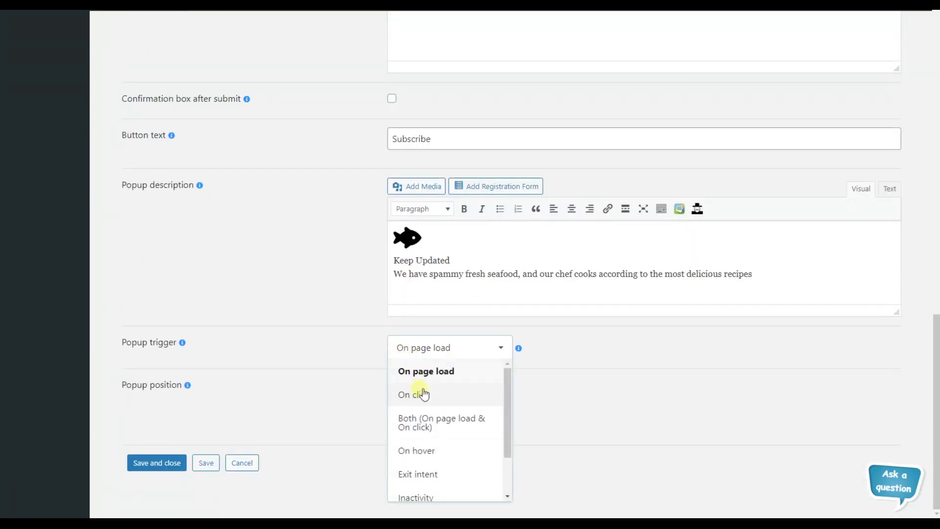
left_click(423, 395)
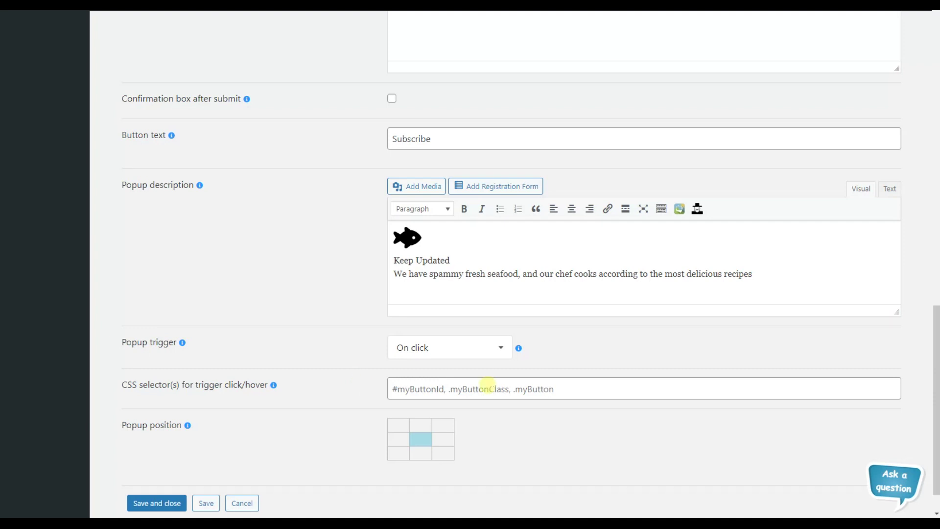
scroll(406, 342, "down", 1)
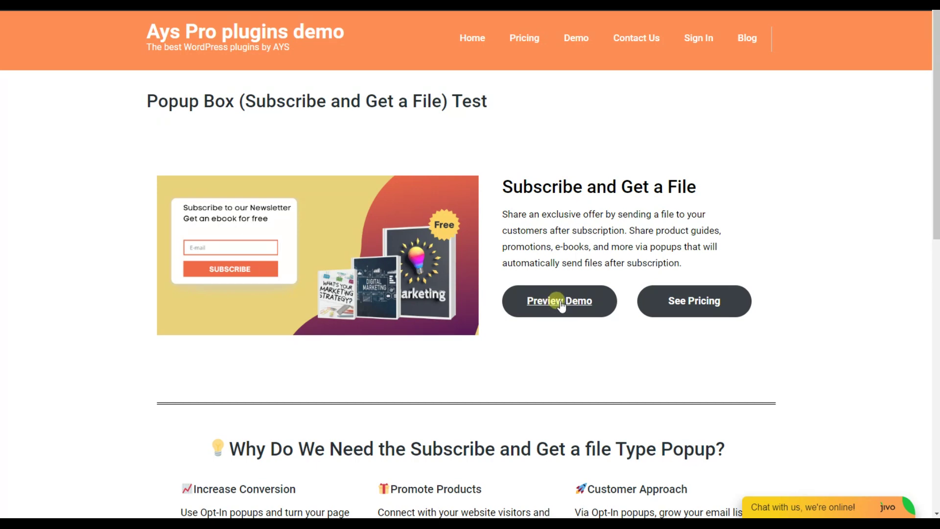
Inspect the Preview Demo button on the Subscribe and Get a File test page and select its id value in the page code
right_click(564, 160)
left_click(607, 344)
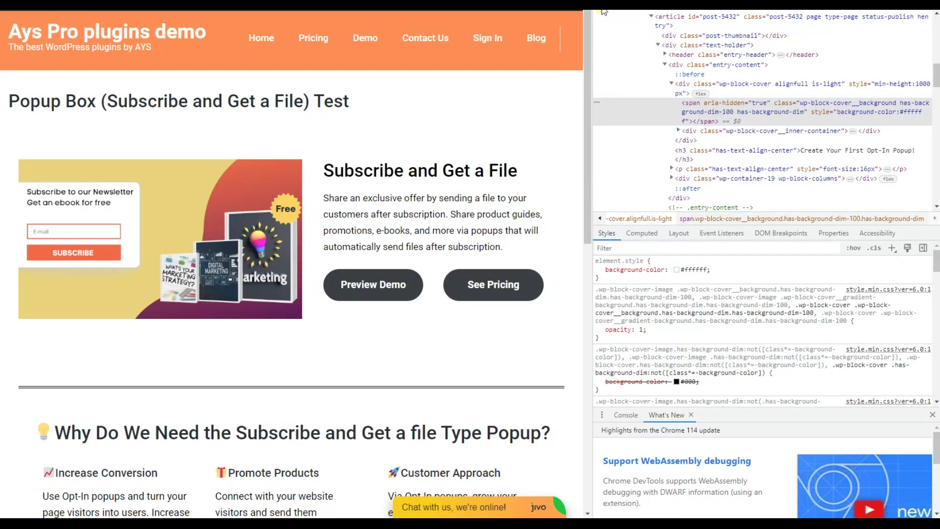
left_click(603, 11)
left_click(410, 283)
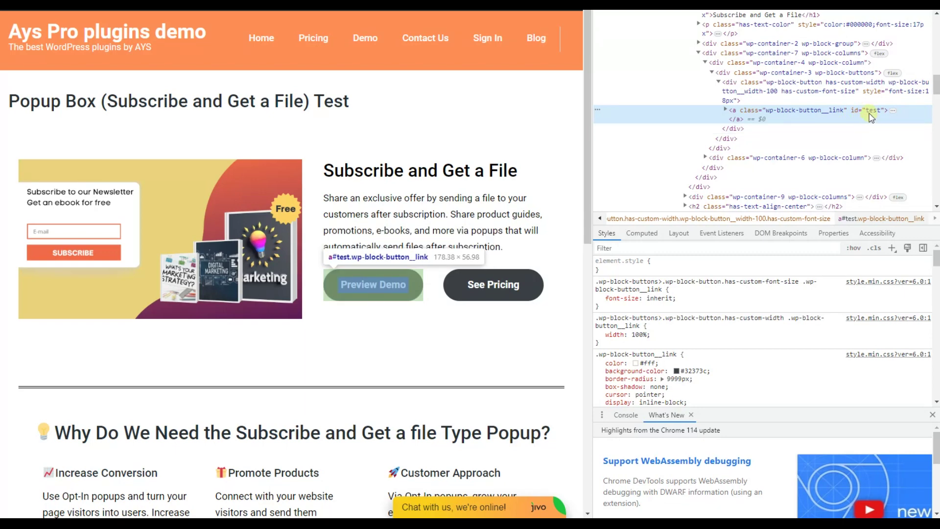
key("Right")
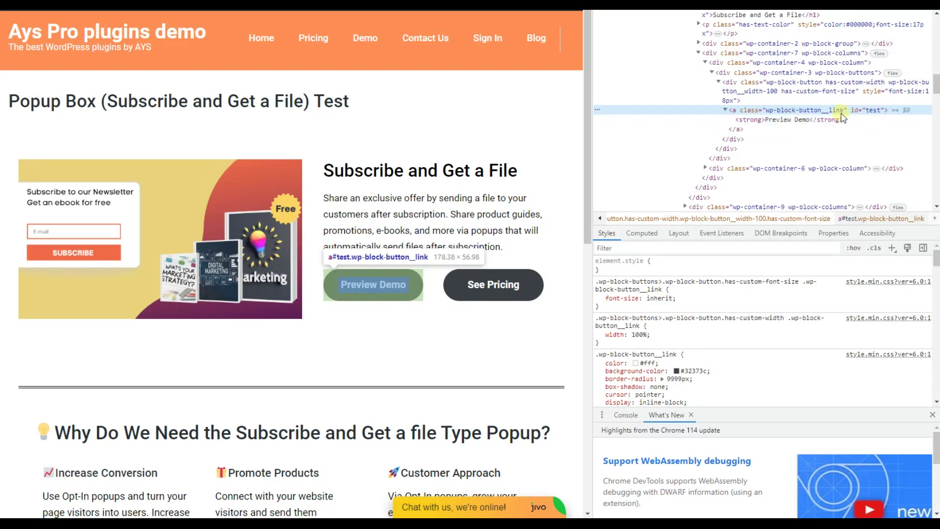
double_click(872, 111)
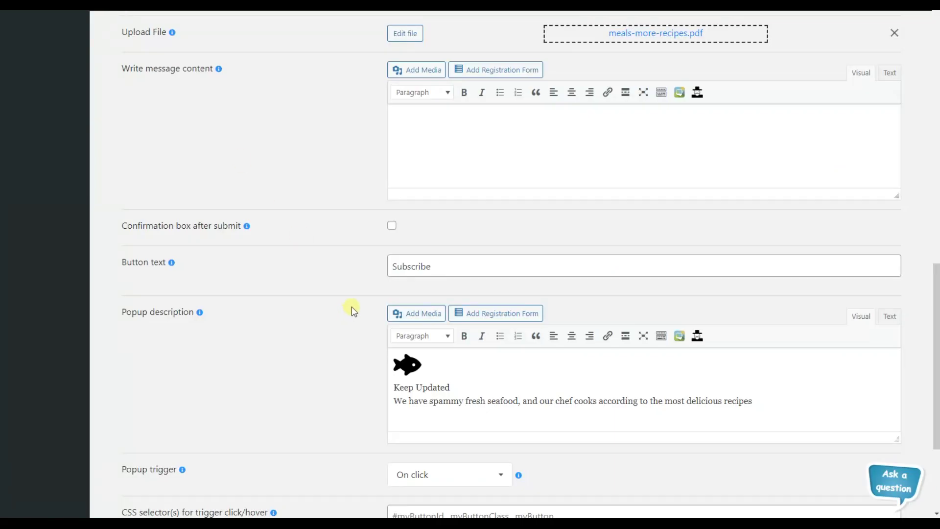
Set the CSS selector for the click/hover trigger to #test and try the popup with the Preview Demo button
scroll(352, 308, "down", 3)
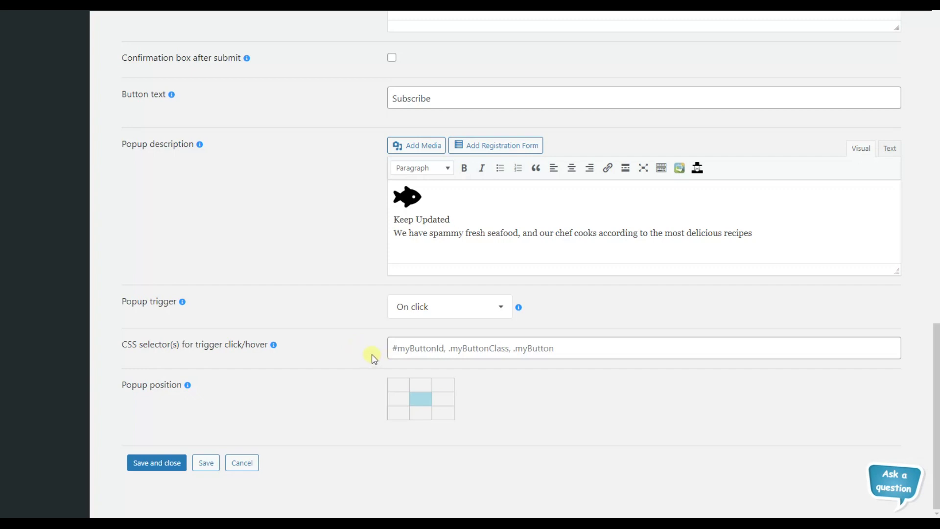
left_click(427, 351)
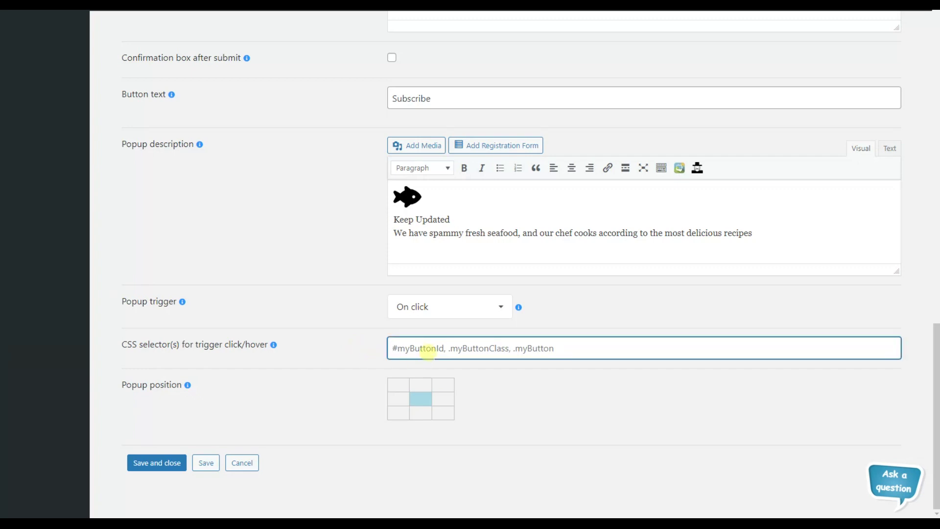
type("#")
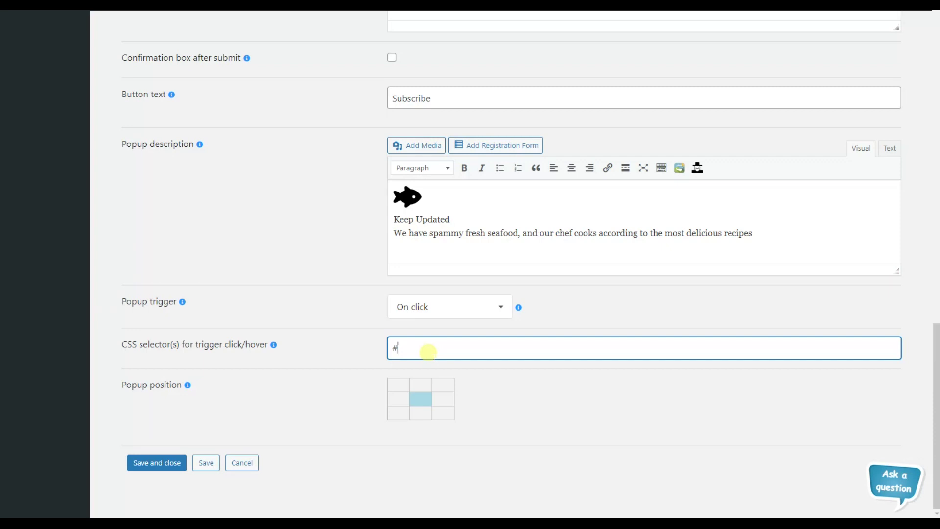
key("BackSpace")
type(".")
key("BackSpace")
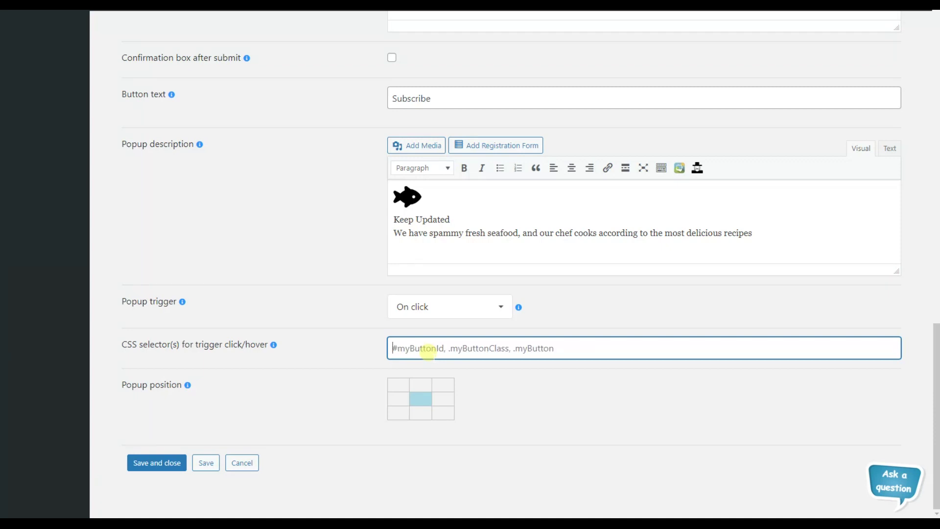
type("#")
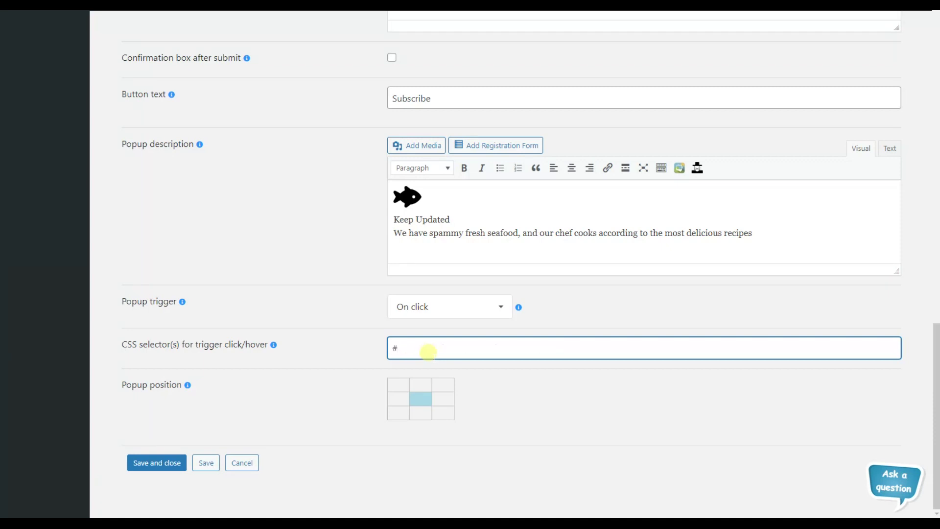
type("test")
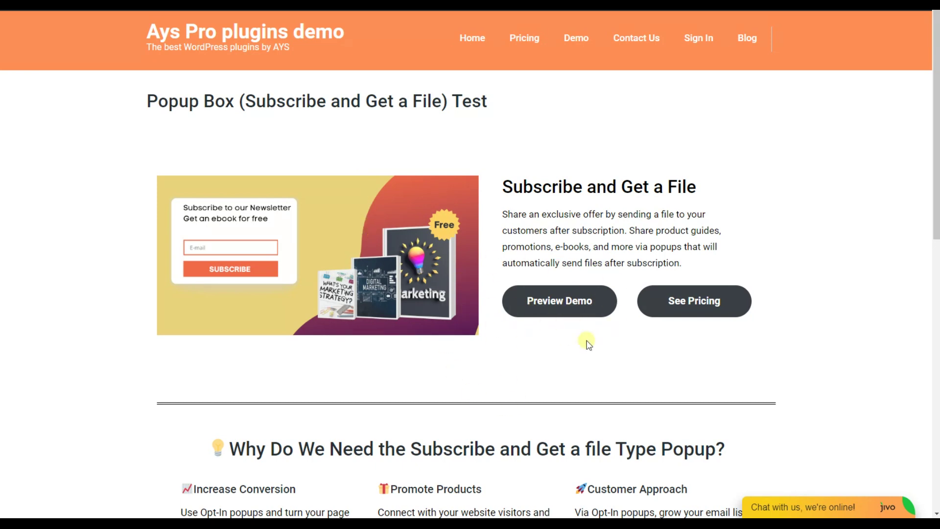
left_click(553, 301)
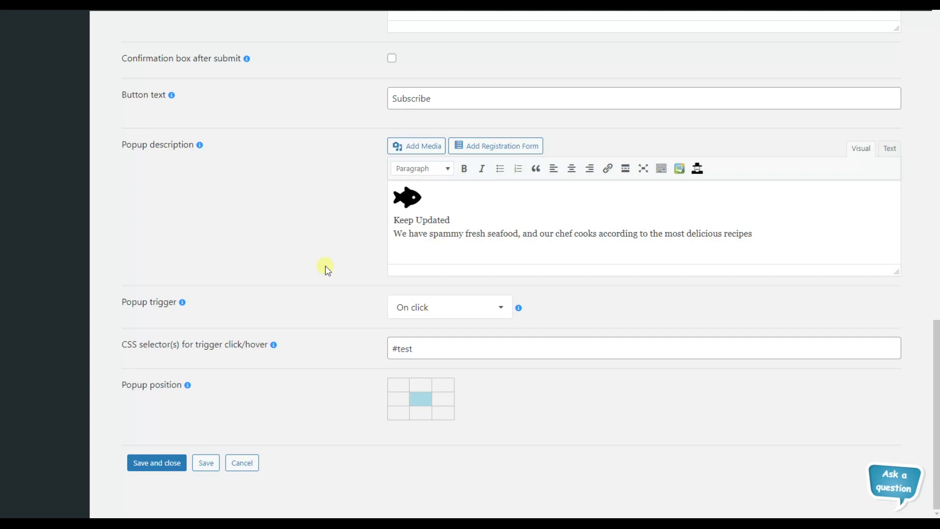
Set the popup trigger to Both (On page load & On click) and test both ways of opening the popup on the page
left_click(405, 318)
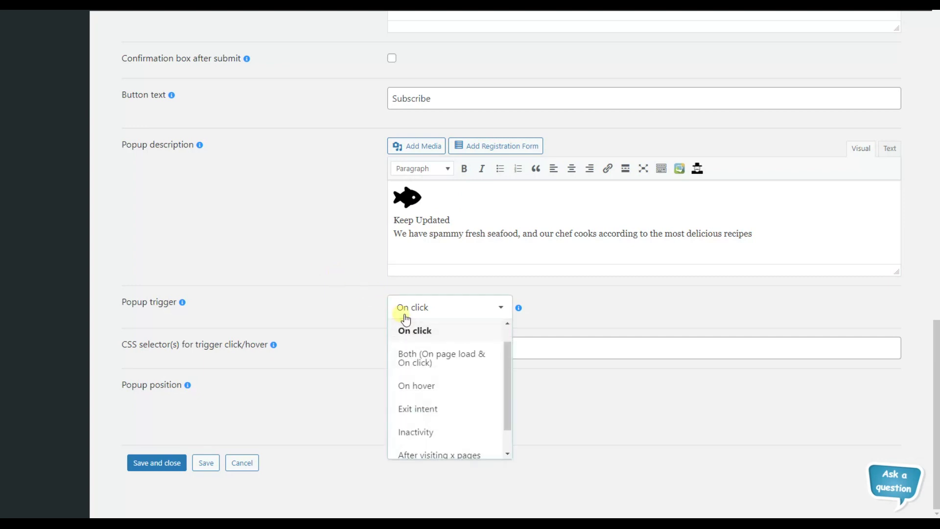
left_click(448, 368)
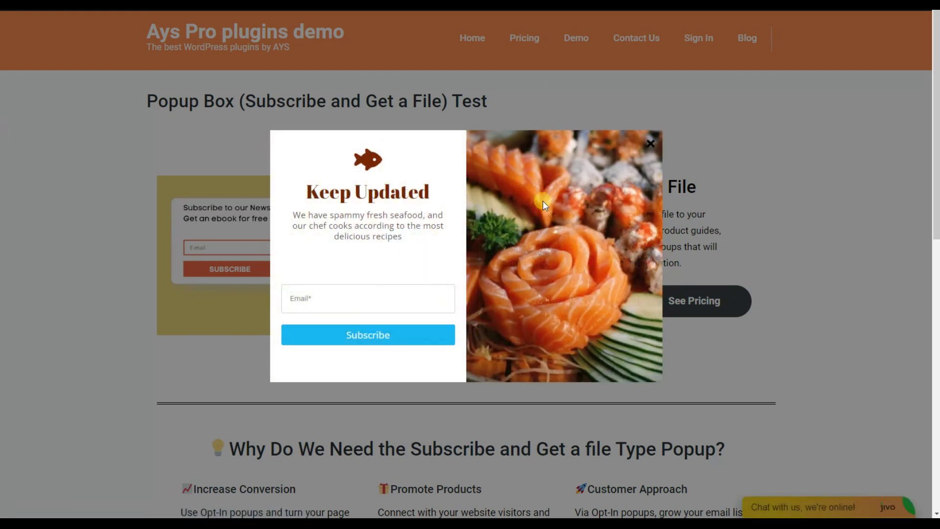
left_click(652, 145)
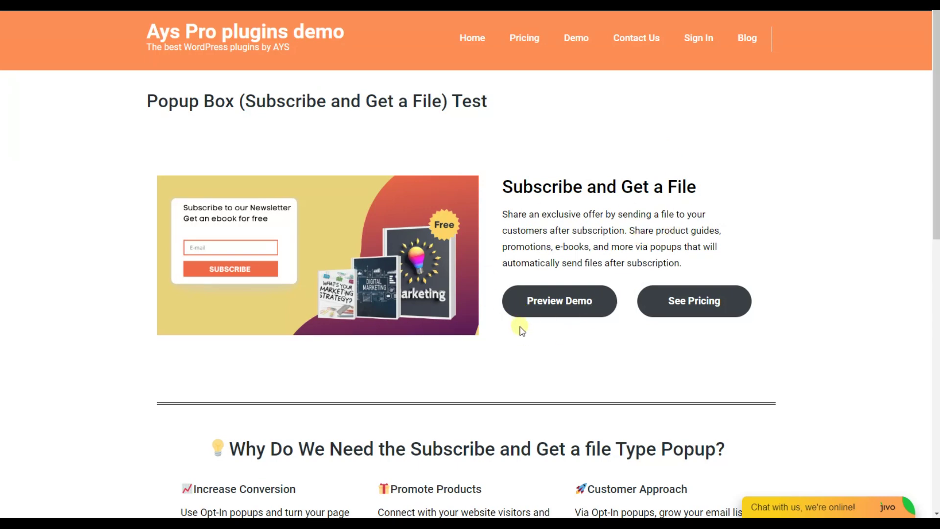
left_click(544, 304)
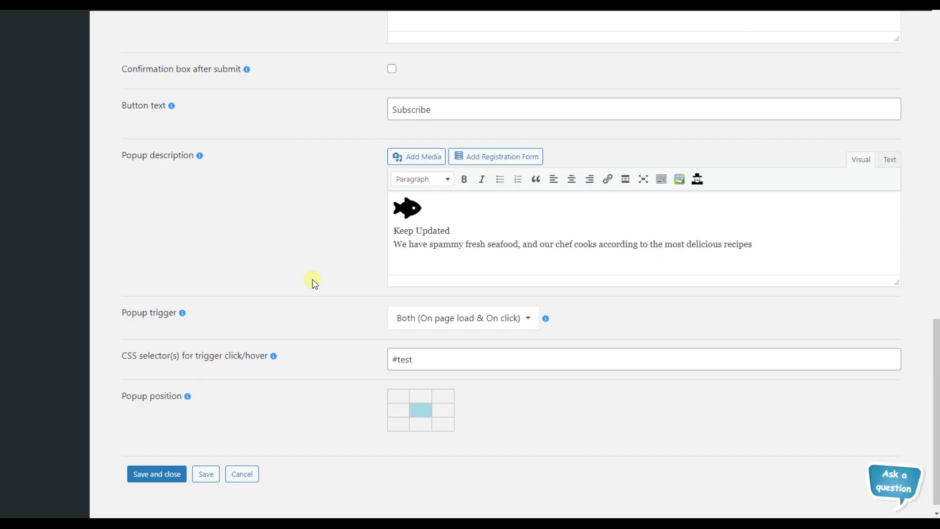
Set the popup trigger to On hover, save the popup and test it on the Preview Demo button
left_click(399, 326)
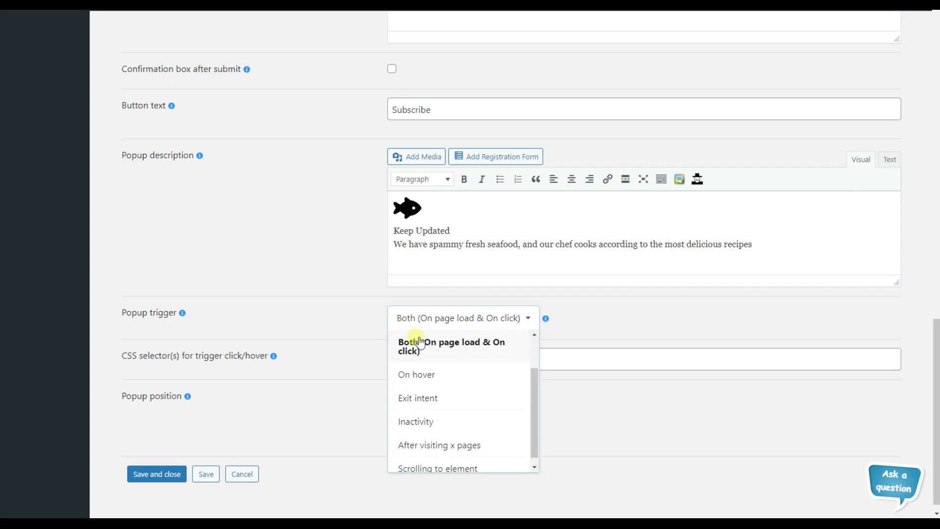
left_click(430, 377)
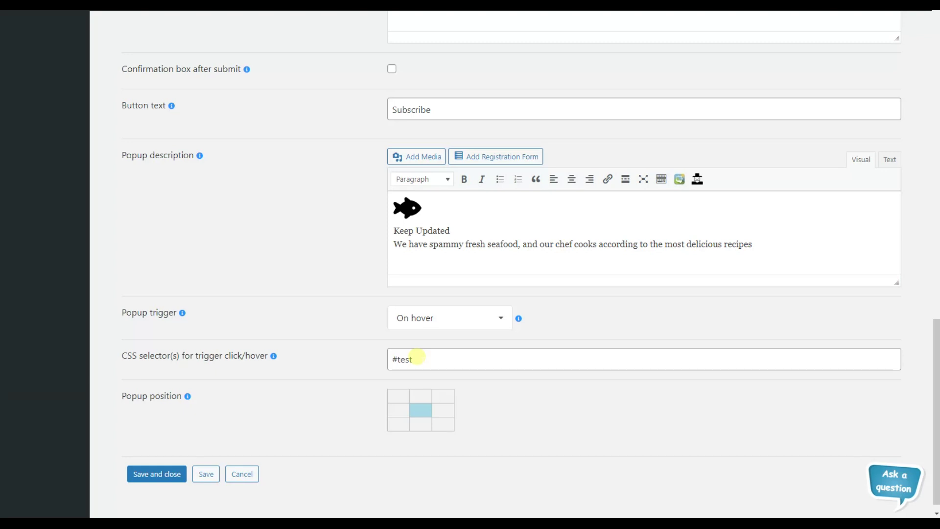
left_click(206, 474)
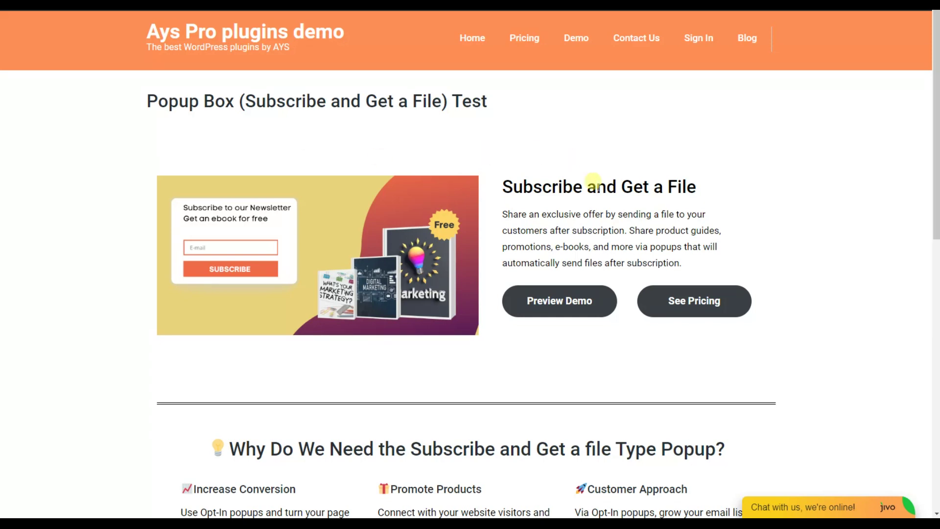
left_click(594, 292)
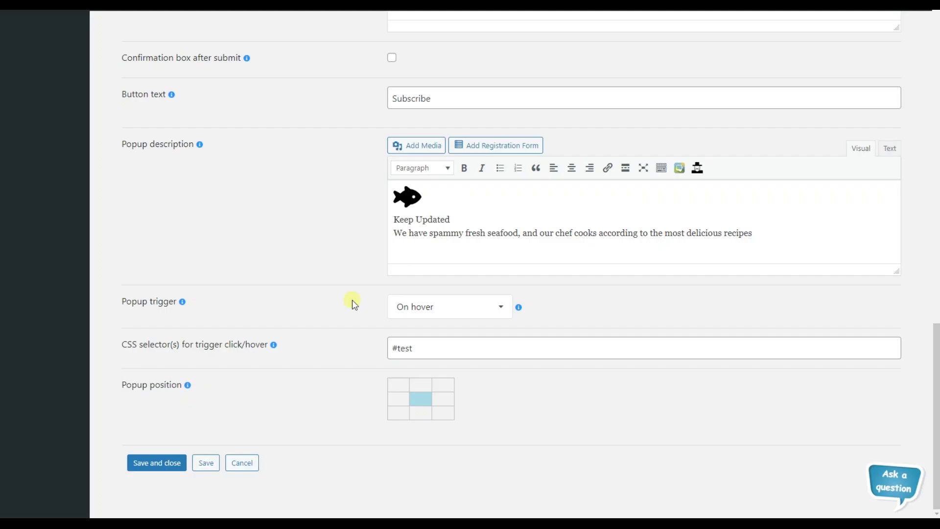
Set the popup trigger to Exit intent and save the popup
left_click(419, 306)
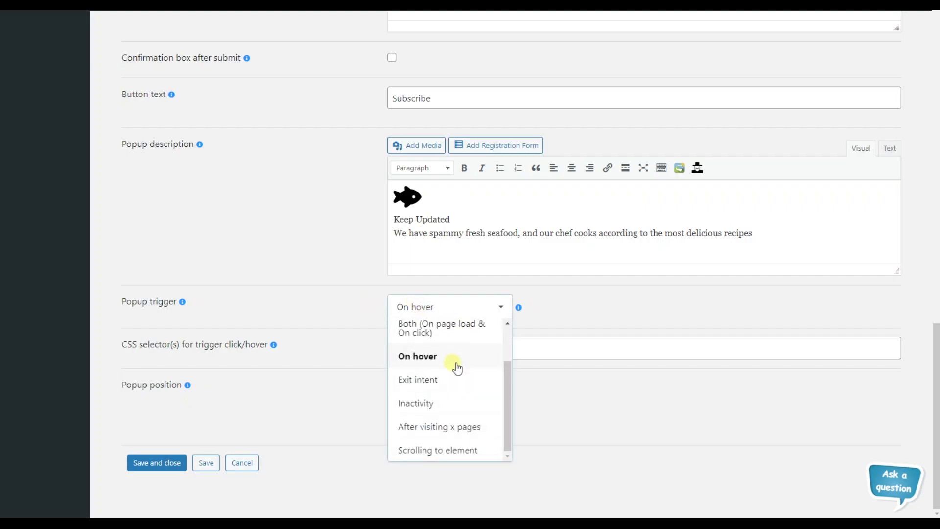
left_click(446, 381)
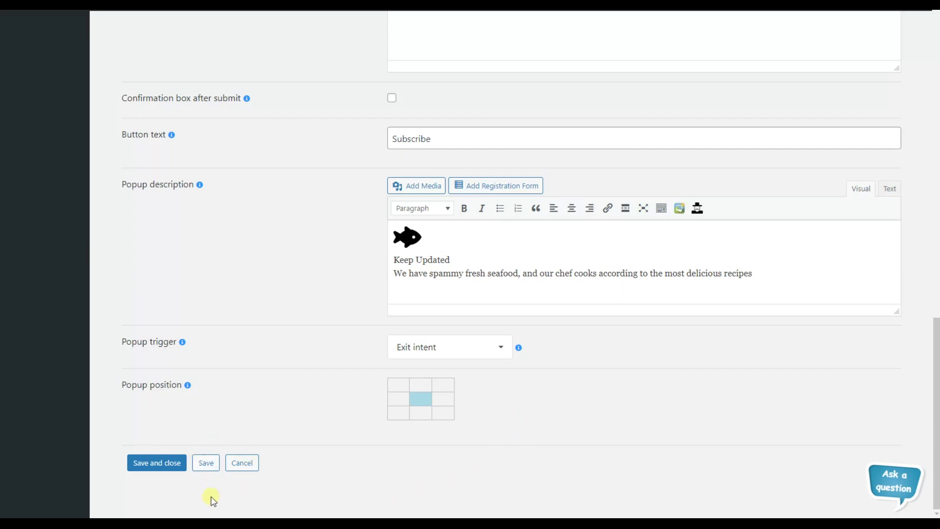
left_click(204, 463)
Set the popup trigger to Inactivity and save the popup
left_click(409, 348)
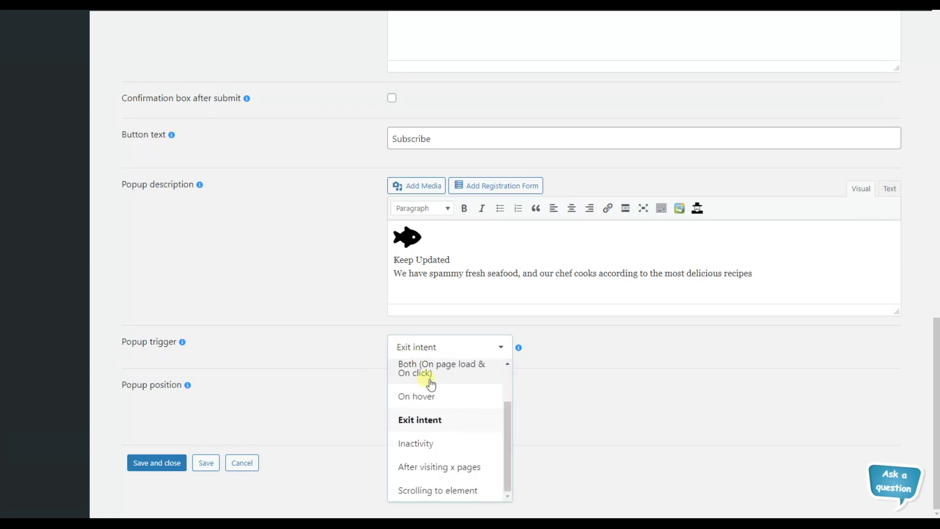
left_click(445, 443)
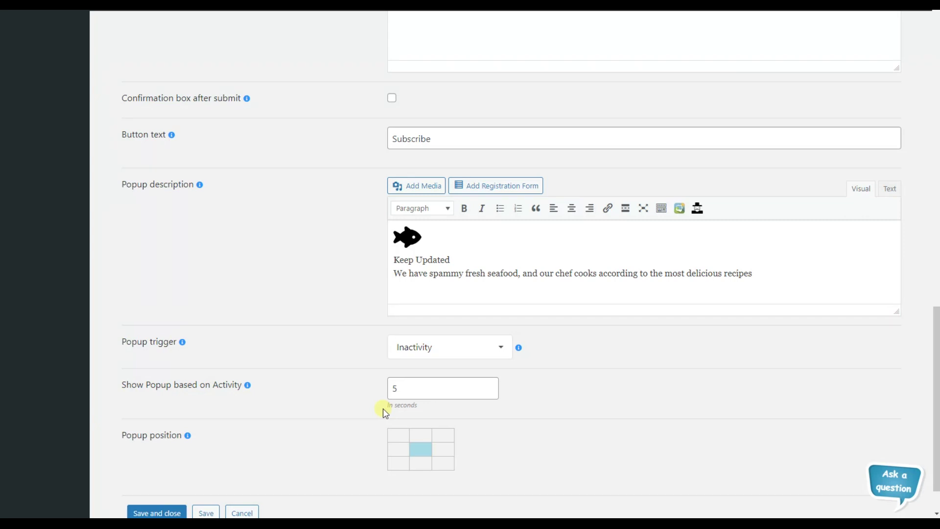
scroll(385, 413, "down", 1)
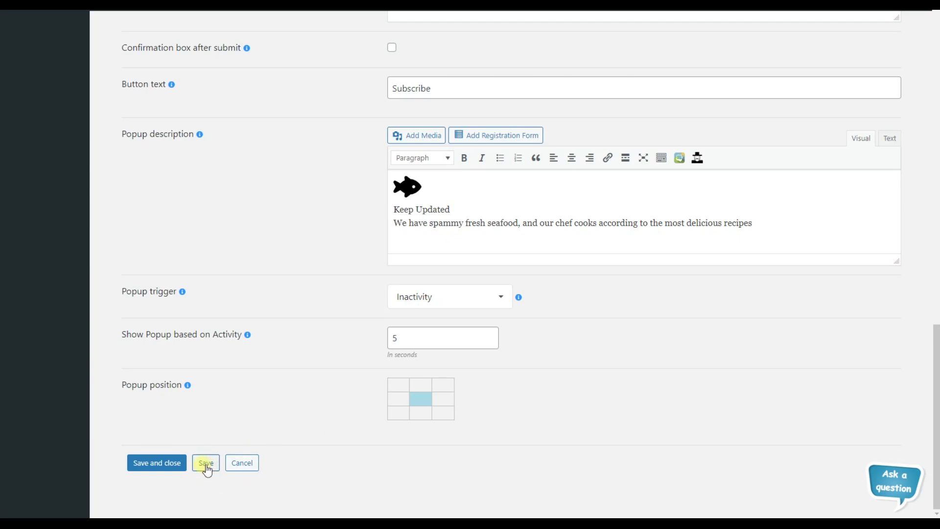
left_click(205, 471)
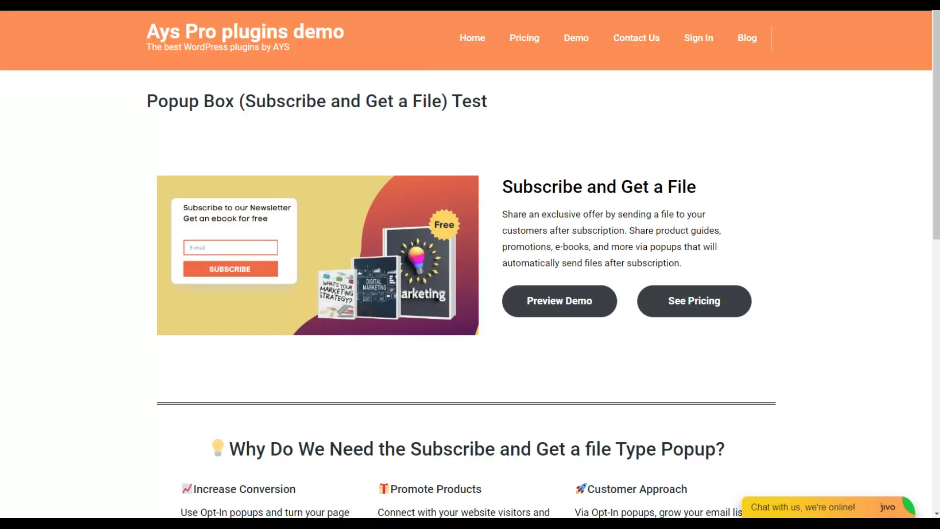
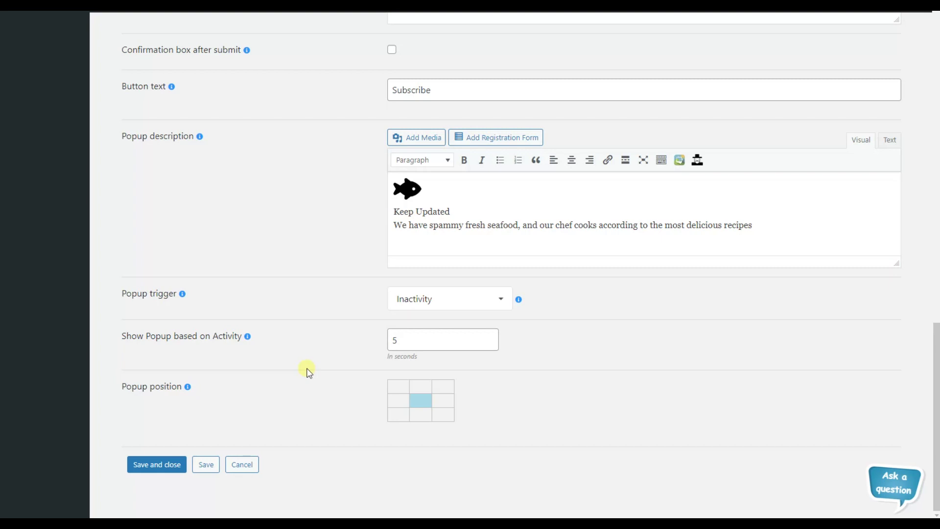
Set the popup trigger to After visiting x pages
left_click(447, 298)
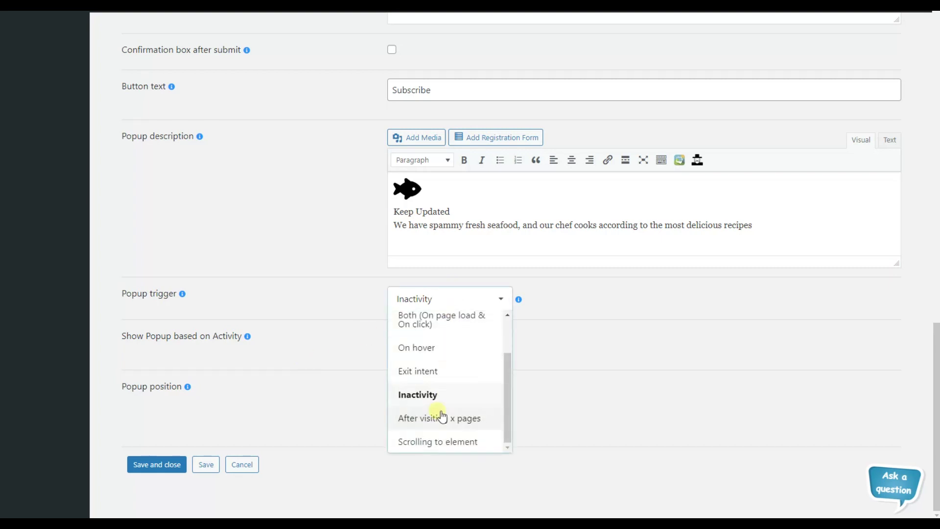
left_click(443, 420)
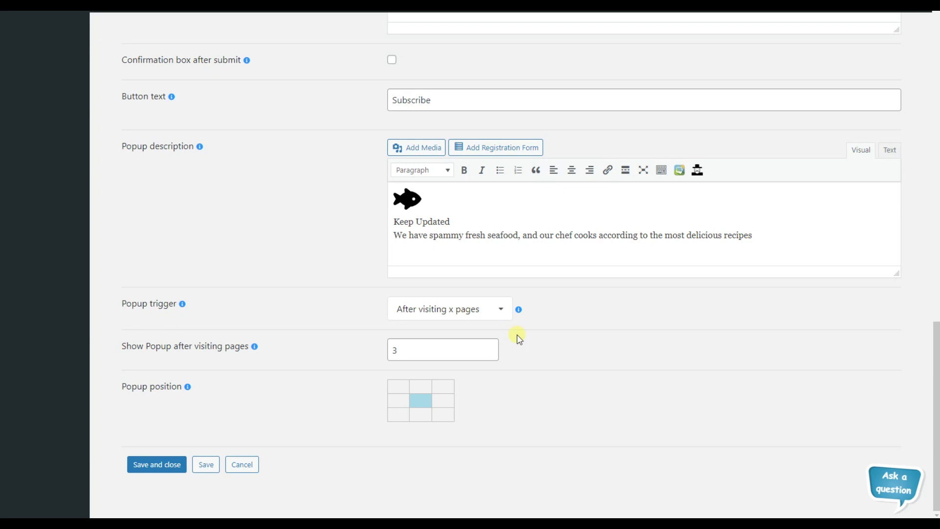
mouse_move(188, 374)
scroll(323, 349, "down", 1)
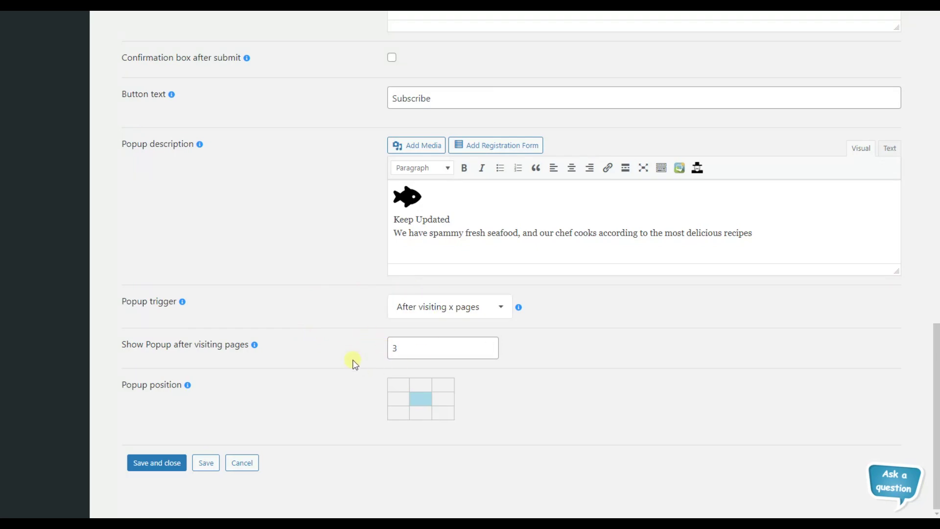
Add the pages Social Media Survey Template - Modern theme and Health Questionnaire Template - Elegant theme to the included posts, and save the popup
scroll(355, 363, "up", 15)
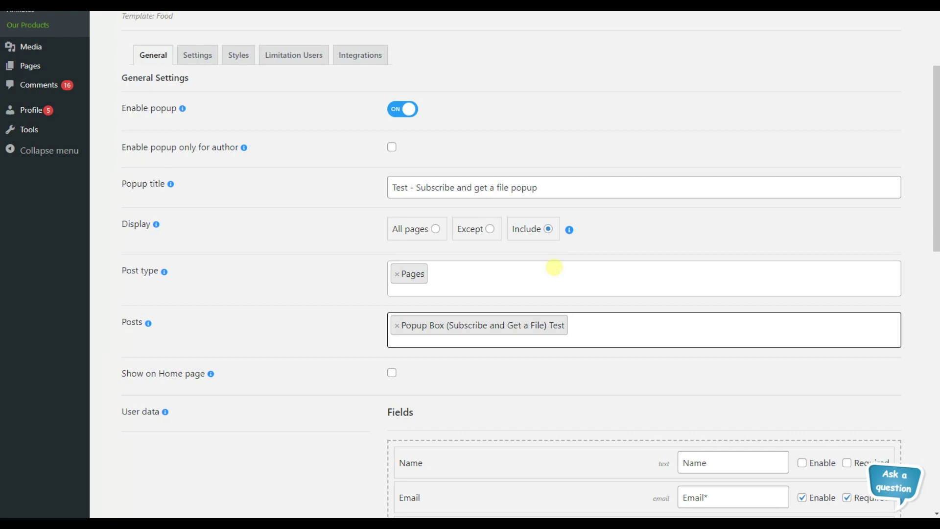
left_click(598, 311)
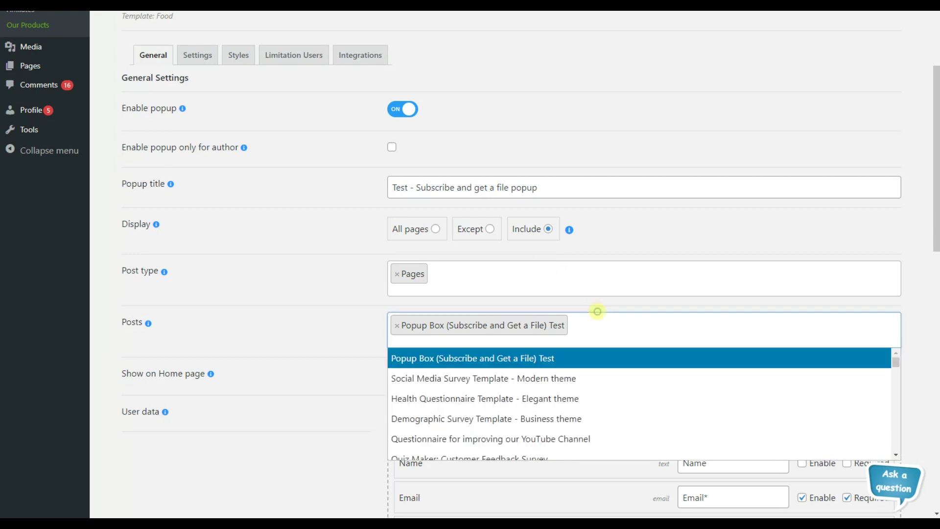
left_click(560, 381)
left_click(773, 330)
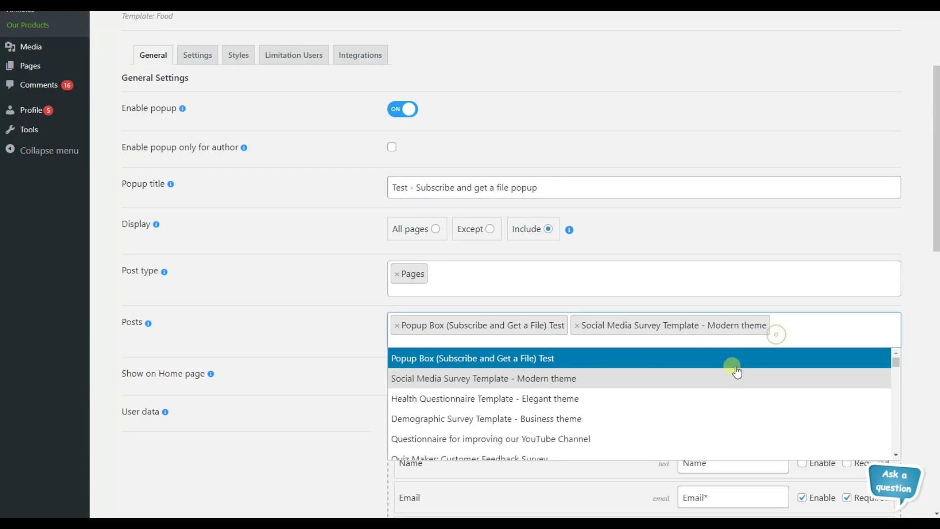
left_click(521, 397)
left_click(286, 315)
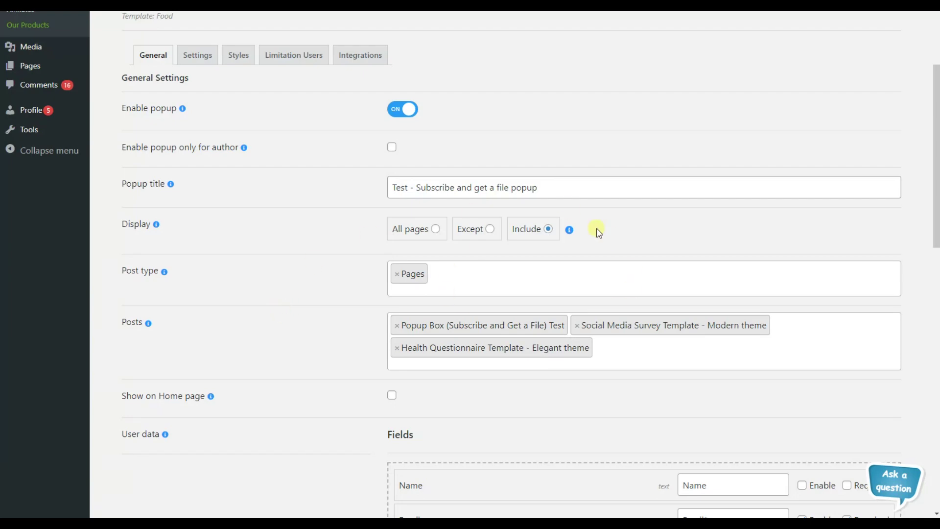
scroll(323, 338, "down", 15)
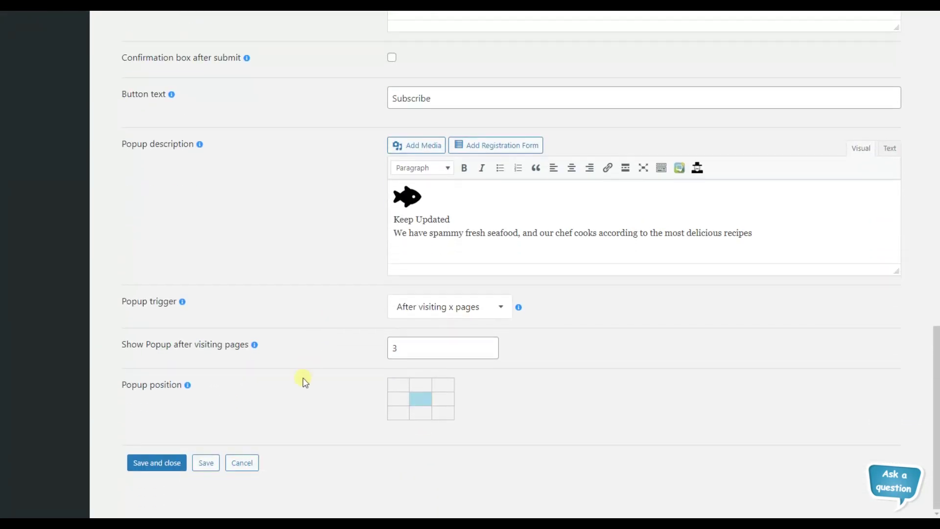
left_click(215, 465)
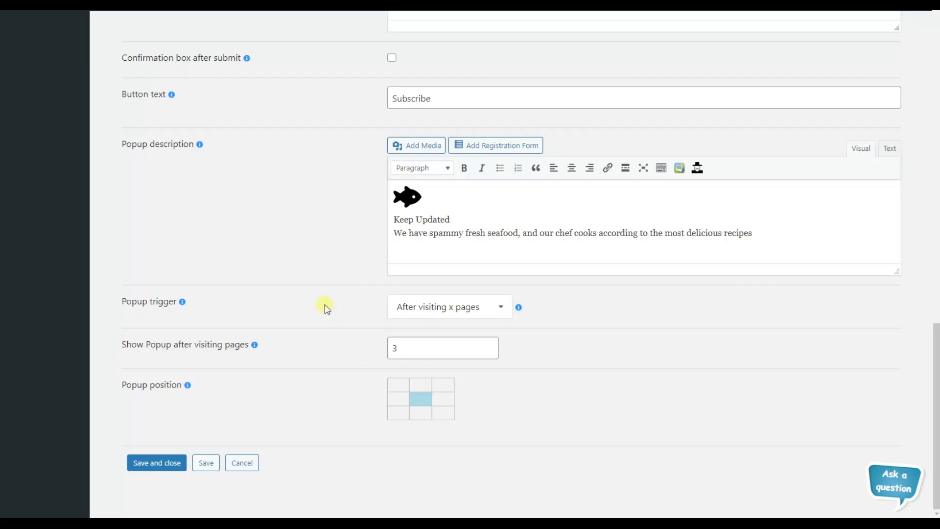
Set the popup trigger to Scrolling to element and inspect the Preview Demo button on the test page to get its ID
left_click(415, 305)
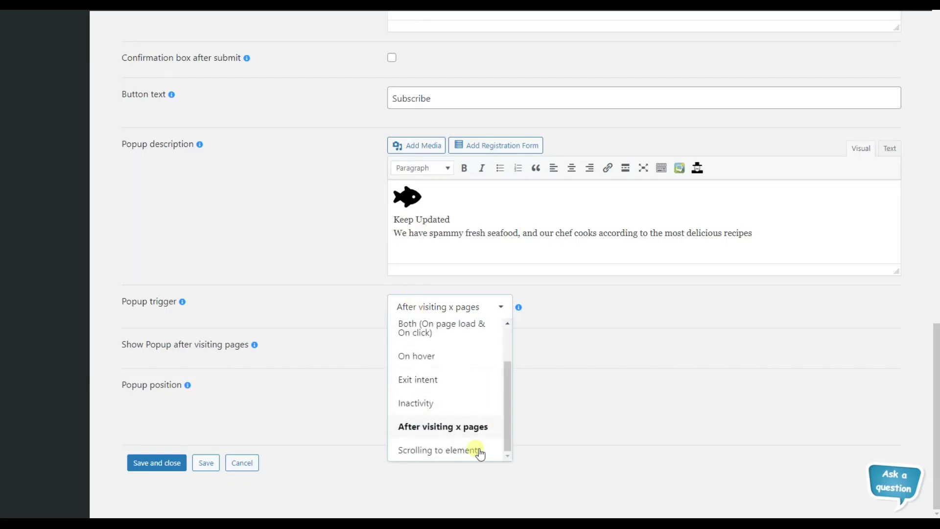
left_click(448, 450)
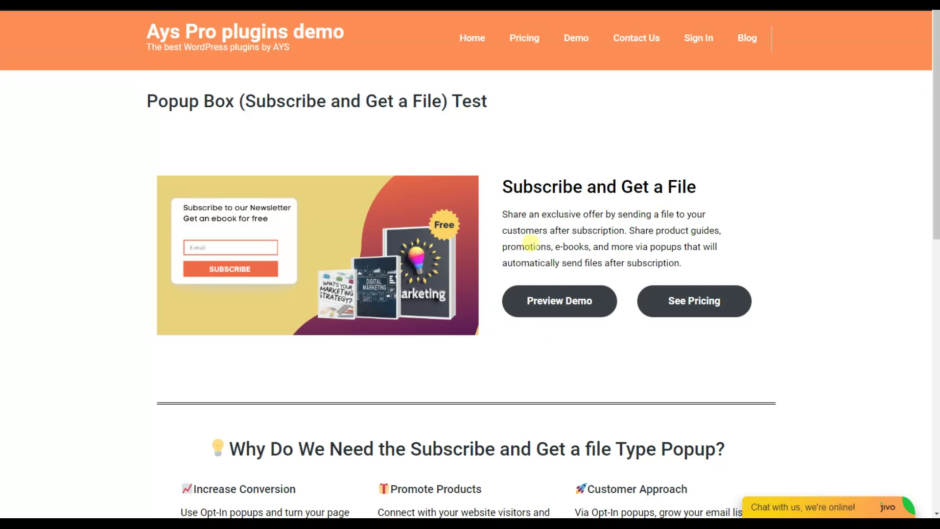
right_click(530, 245)
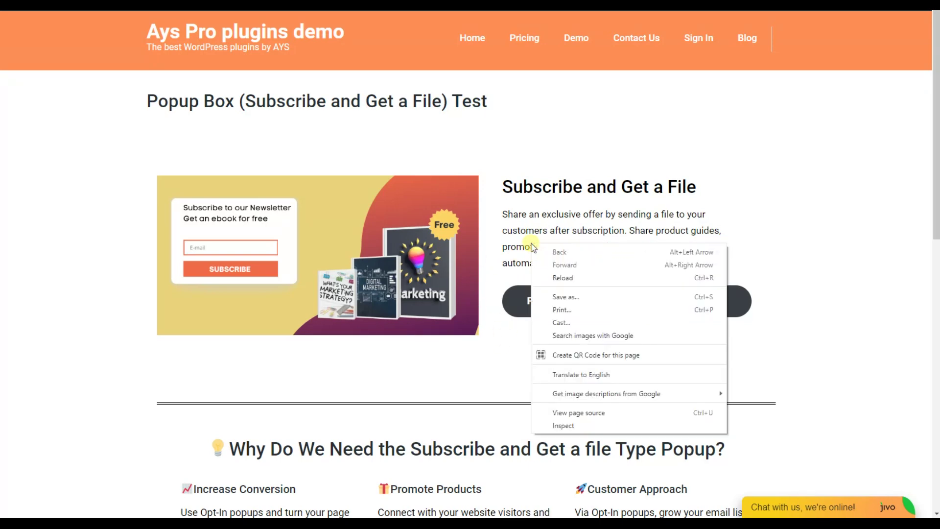
left_click(547, 426)
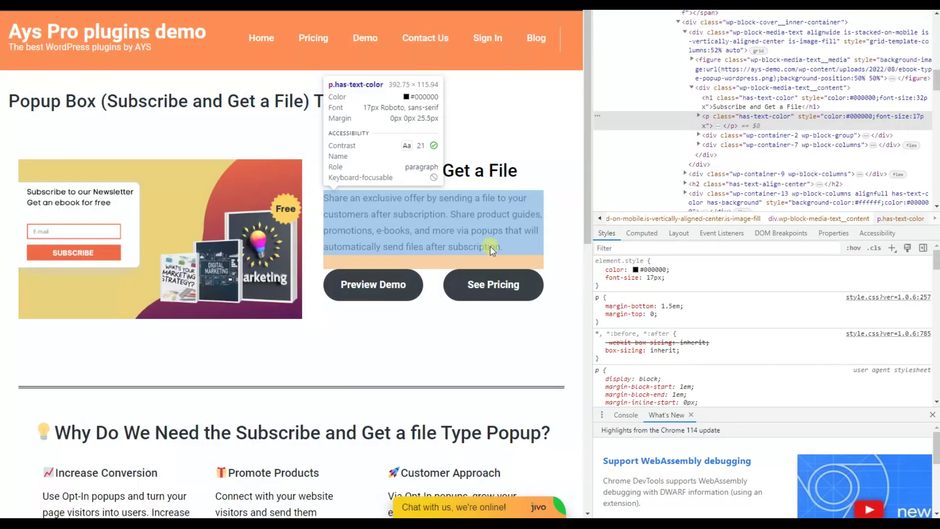
left_click(414, 289)
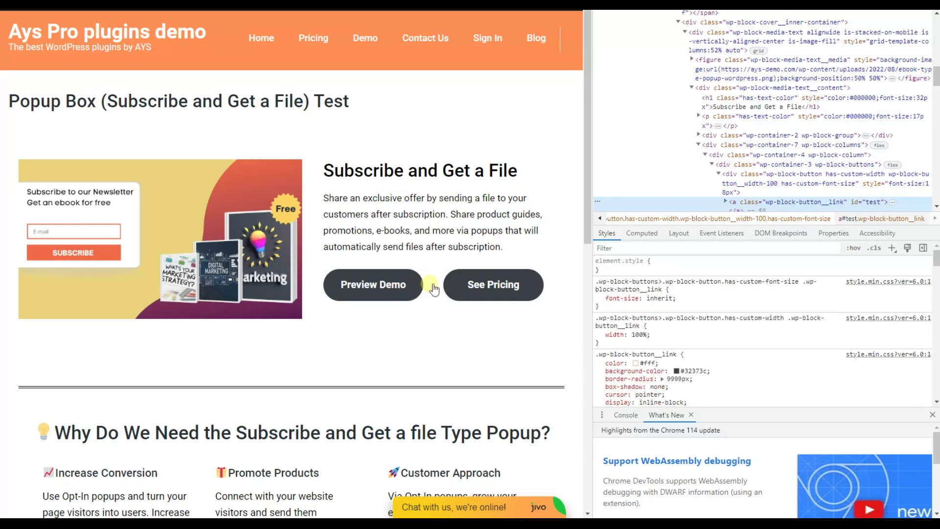
scroll(795, 180, "down", 1)
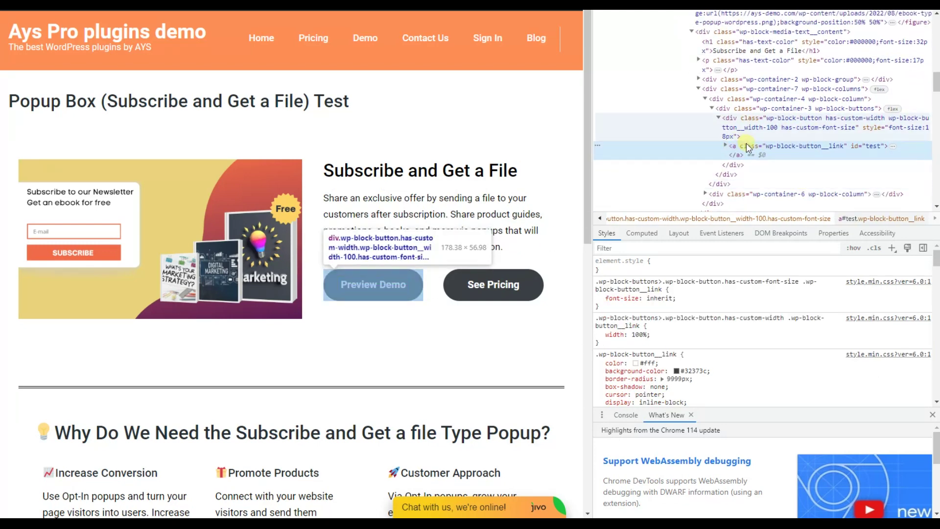
double_click(873, 146)
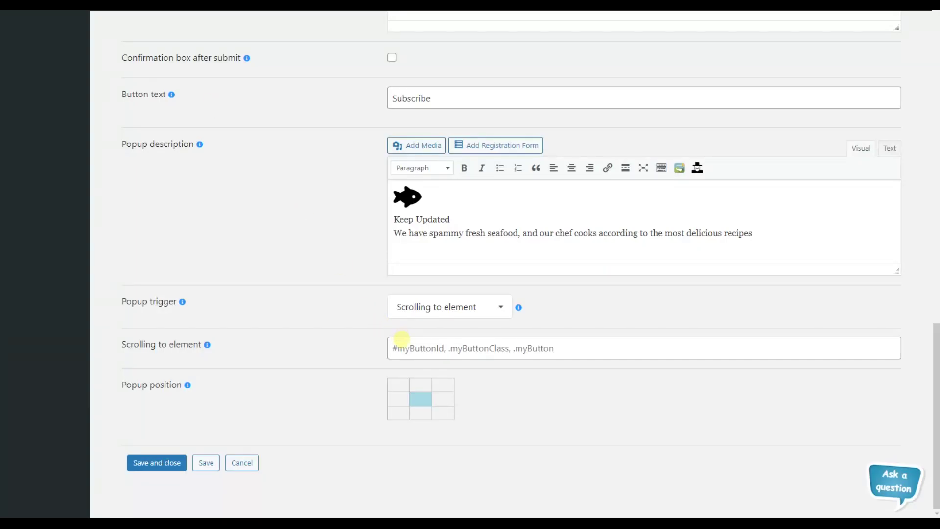
Enter #test as the element to scroll to, and test the popup by scrolling down the test page
left_click(402, 342)
type("#")
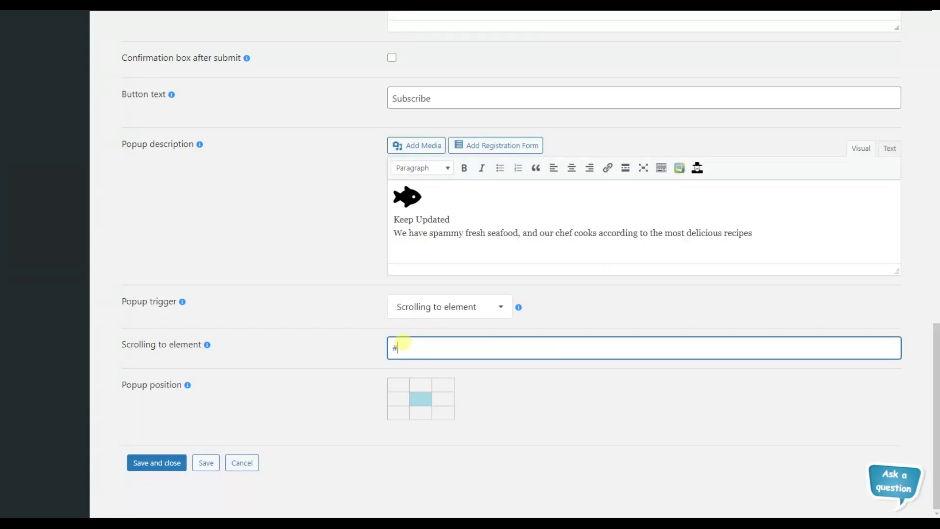
type("test")
left_click(507, 397)
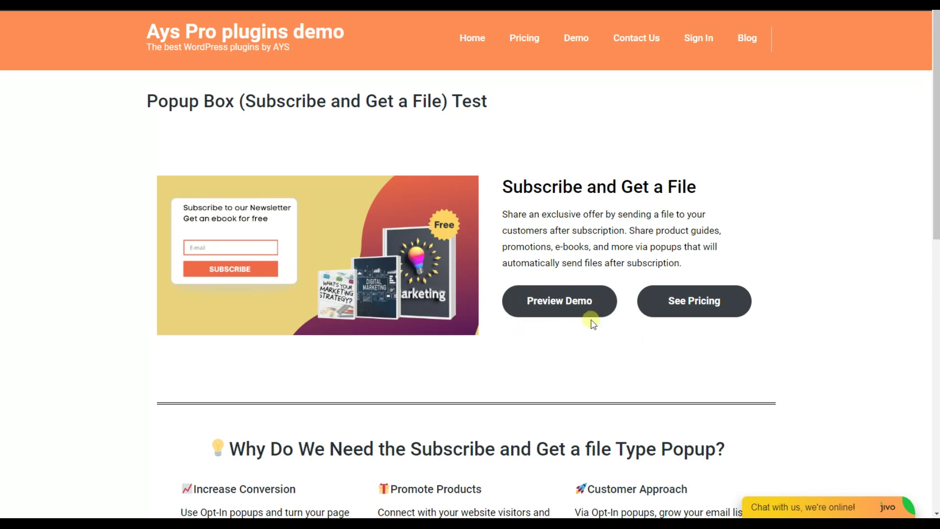
scroll(590, 323, "down", 5)
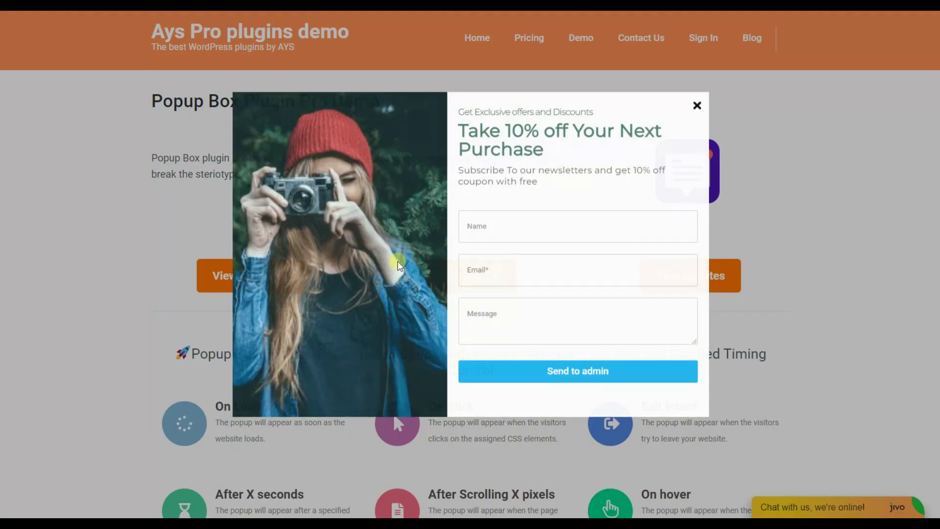
Close the discount popup on the Popup Box demo page and look through the listed popup triggers and popup types
left_click(696, 108)
scroll(330, 246, "down", 15)
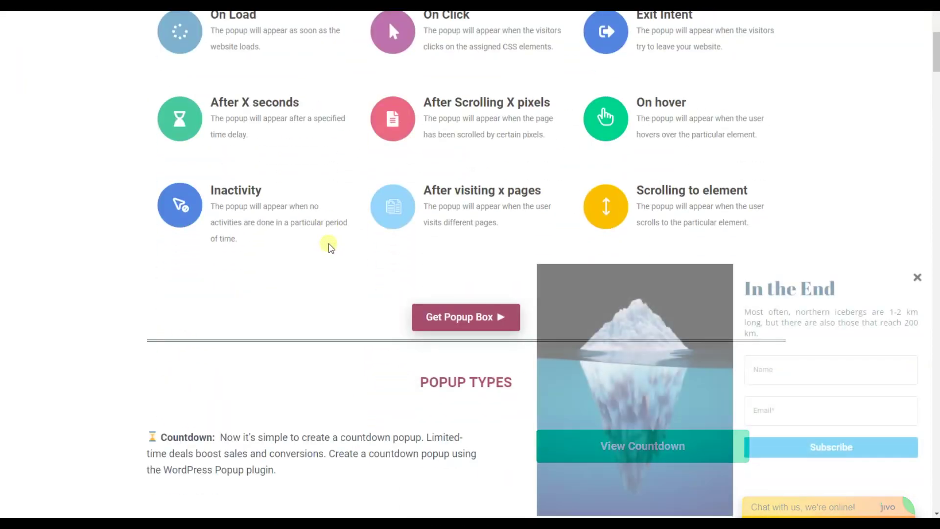
scroll(327, 240, "down", 9)
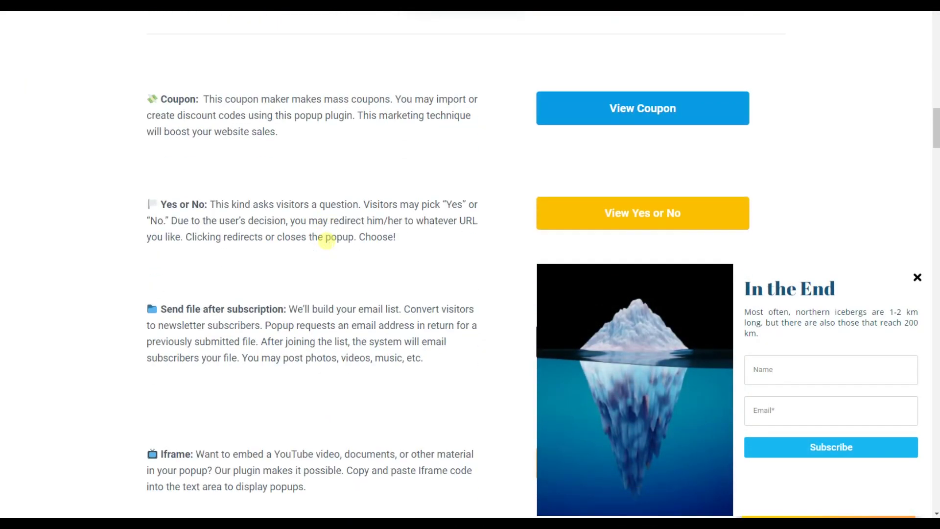
scroll(327, 240, "down", 9)
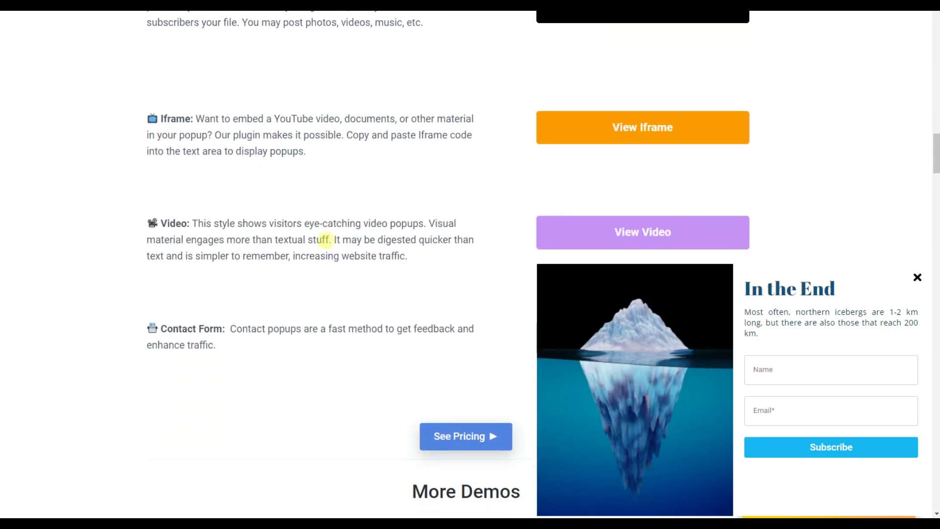